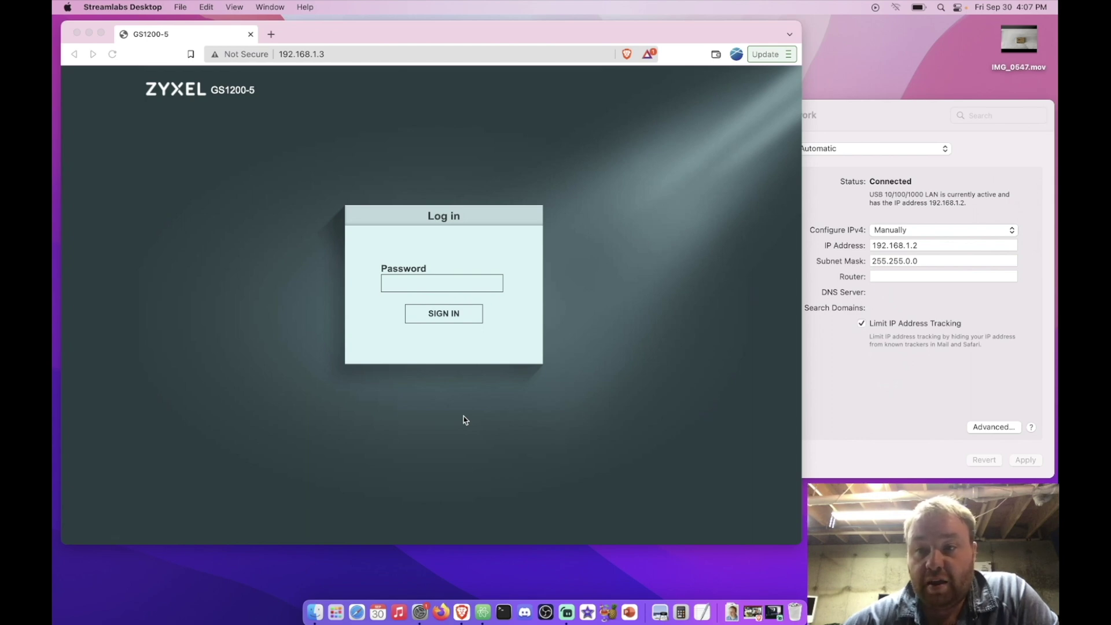
# Check the Mac's network settings, keeping IPv4 configured manually.
pyautogui.click(901, 9)
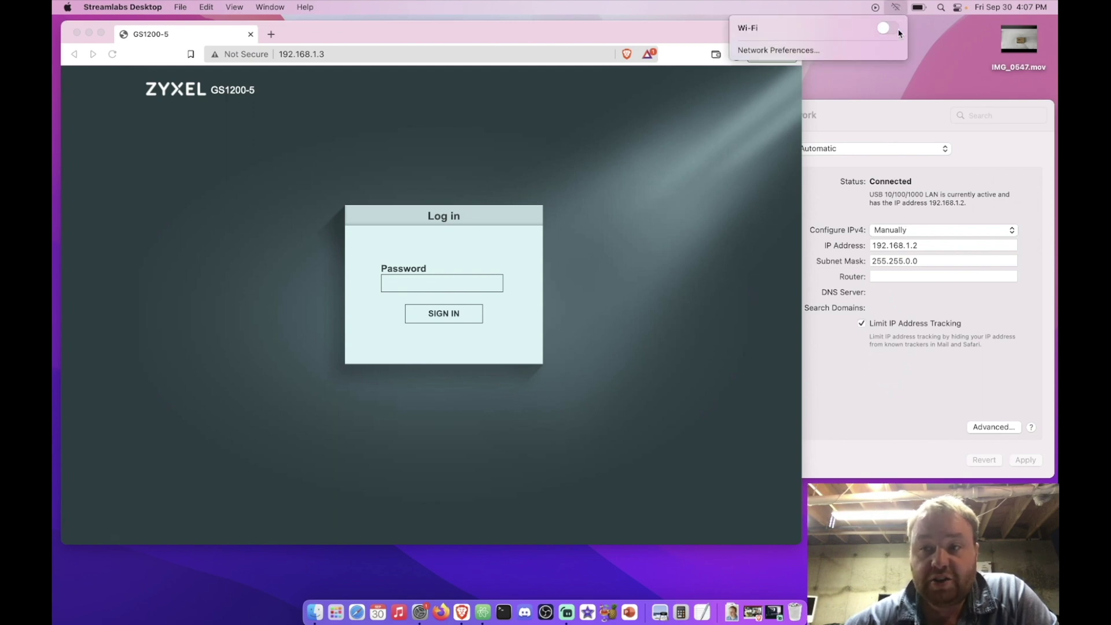
pyautogui.click(900, 6)
pyautogui.click(901, 124)
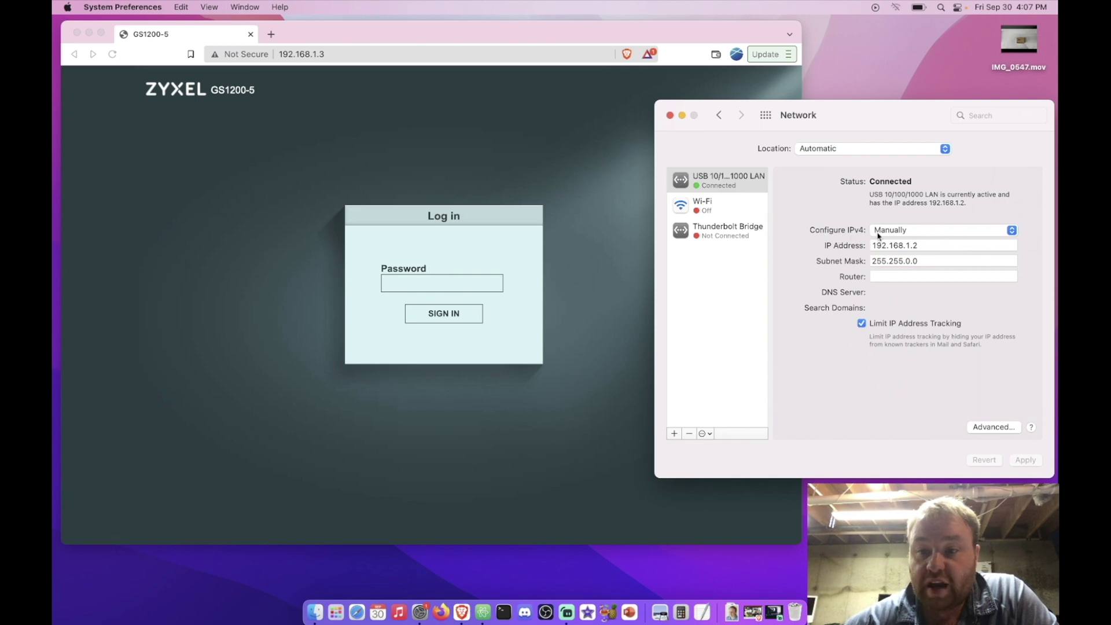
pyautogui.click(907, 232)
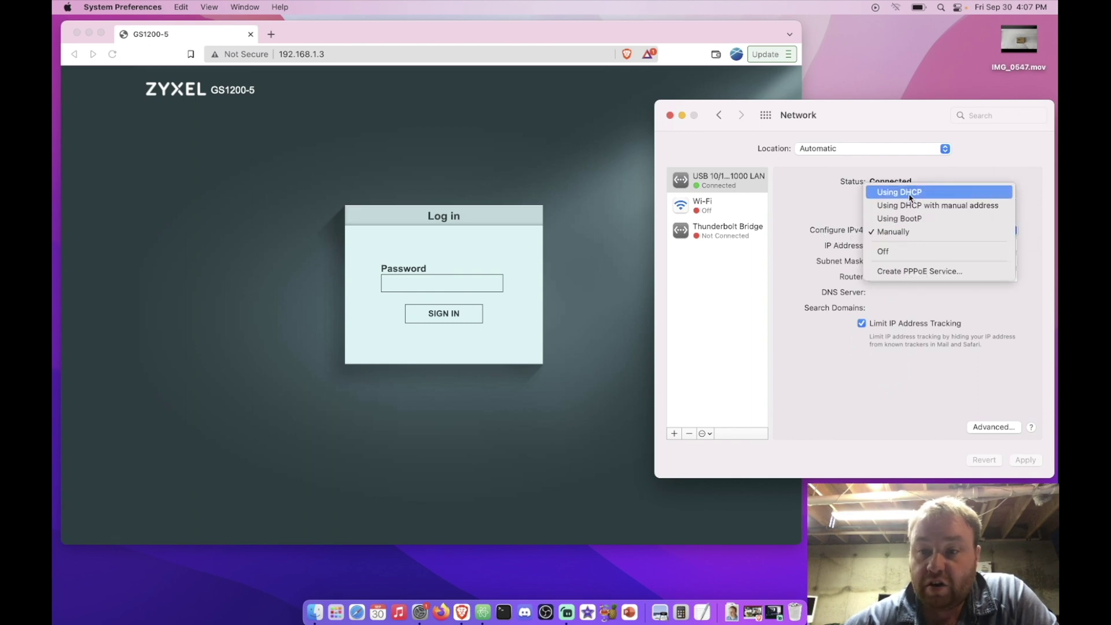
pyautogui.click(909, 232)
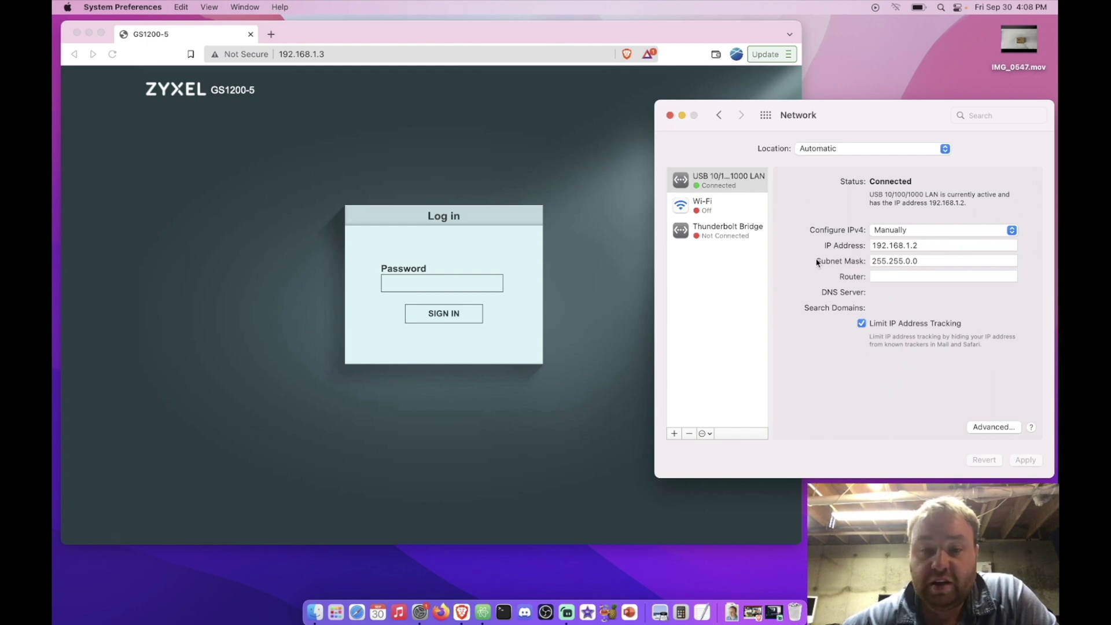
# Sign in to the switch's web interface with the admin password.
pyautogui.click(607, 212)
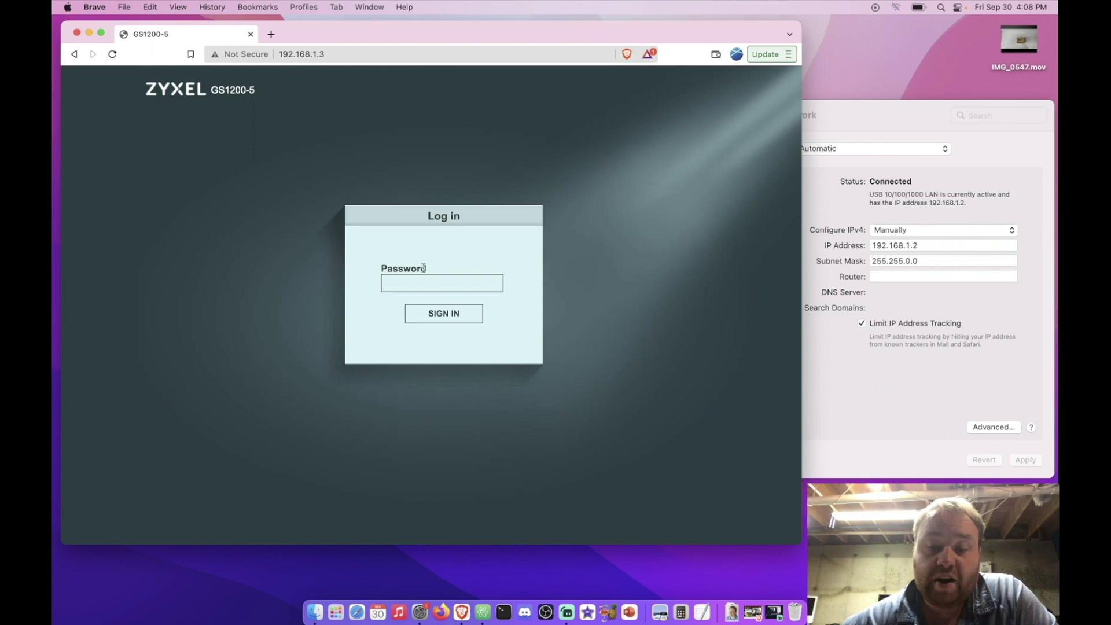
pyautogui.click(413, 282)
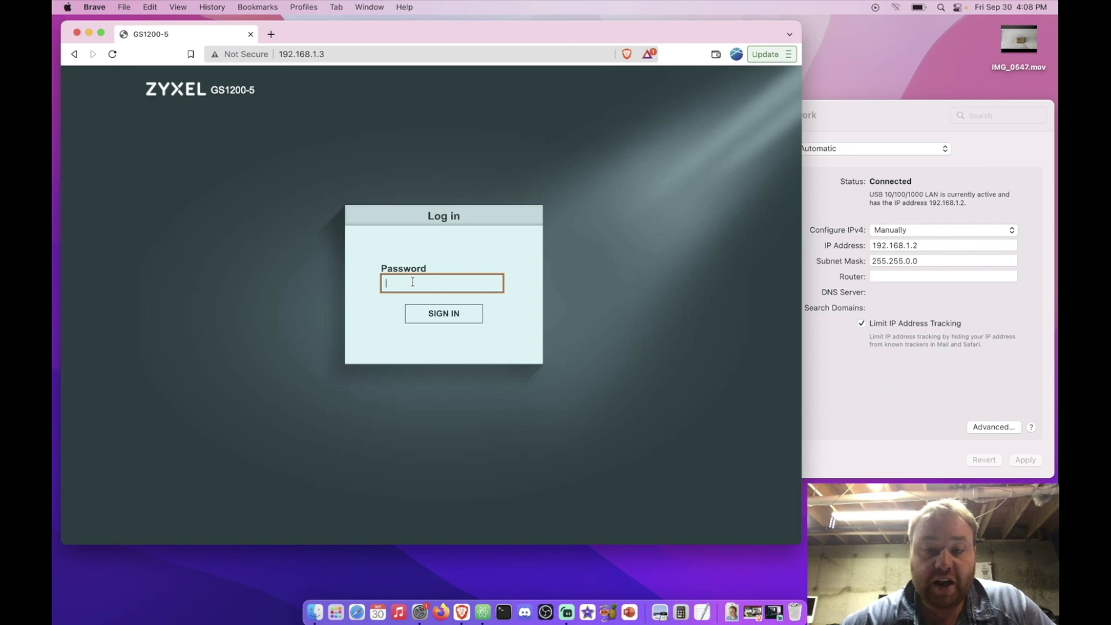
pyautogui.write('1234')
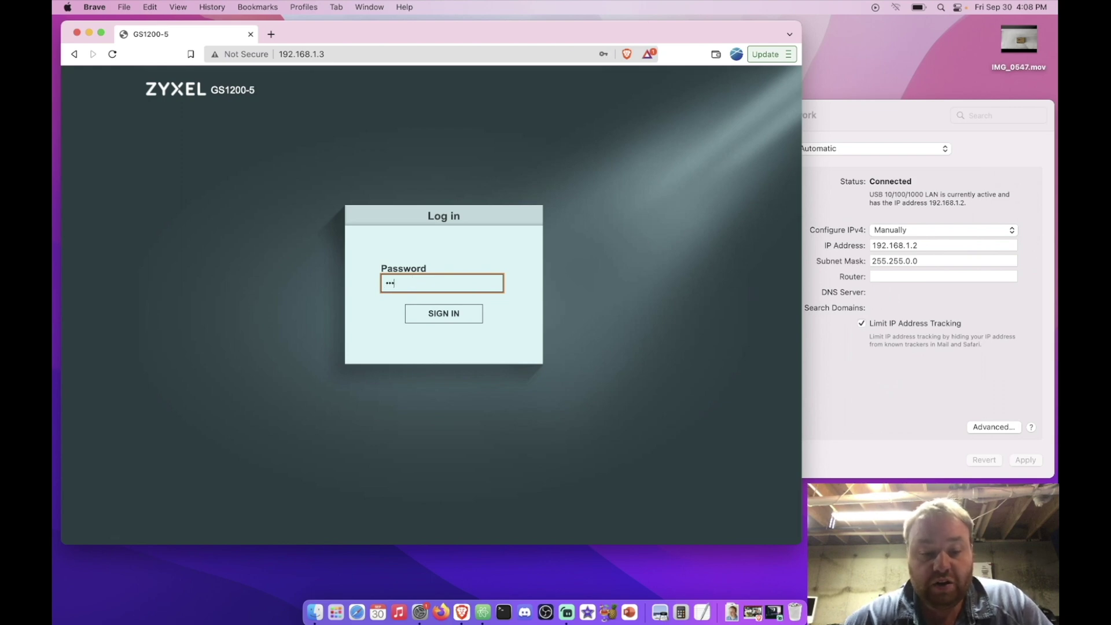
pyautogui.click(434, 317)
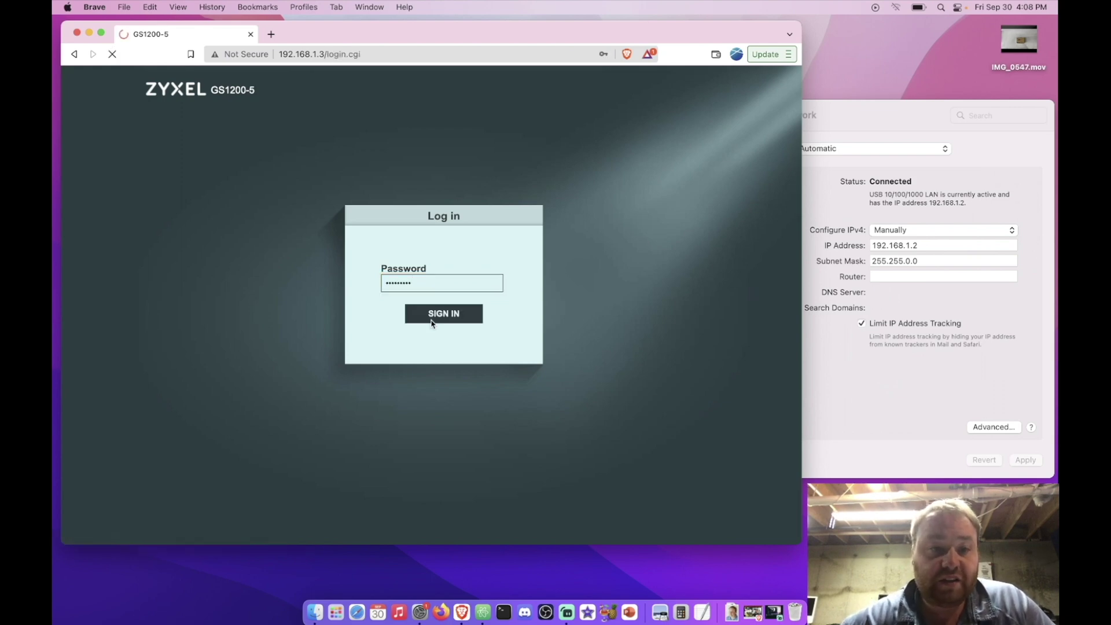
# Try a new switch password, dismiss the invalid-format alert, and cancel the password change.
pyautogui.click(414, 235)
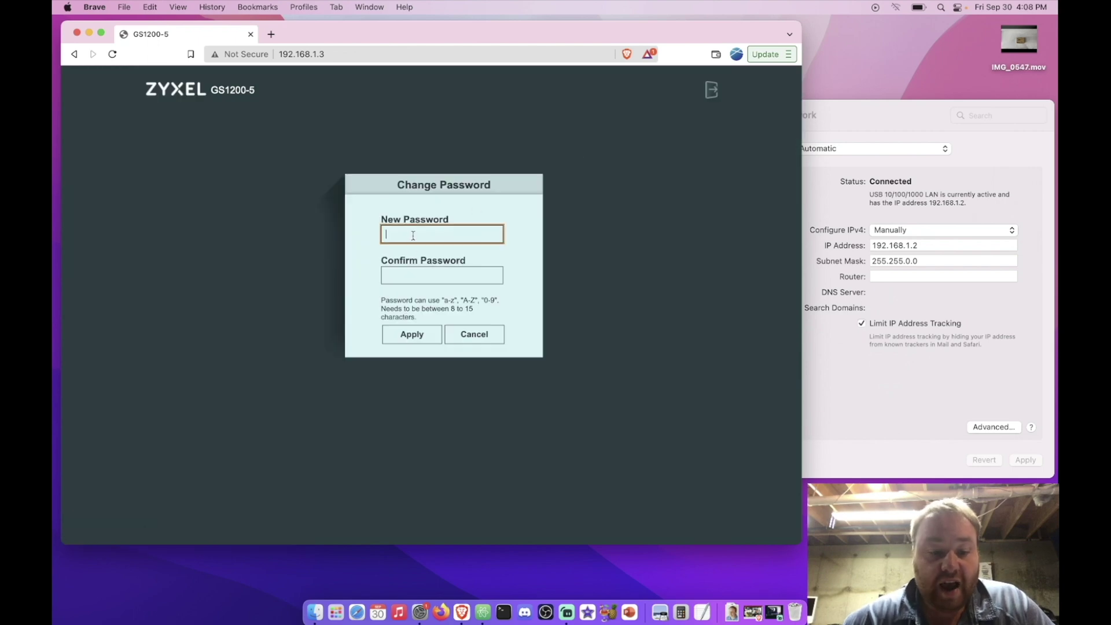
pyautogui.press('super+v')
pyautogui.press('Tab')
pyautogui.press('super+v')
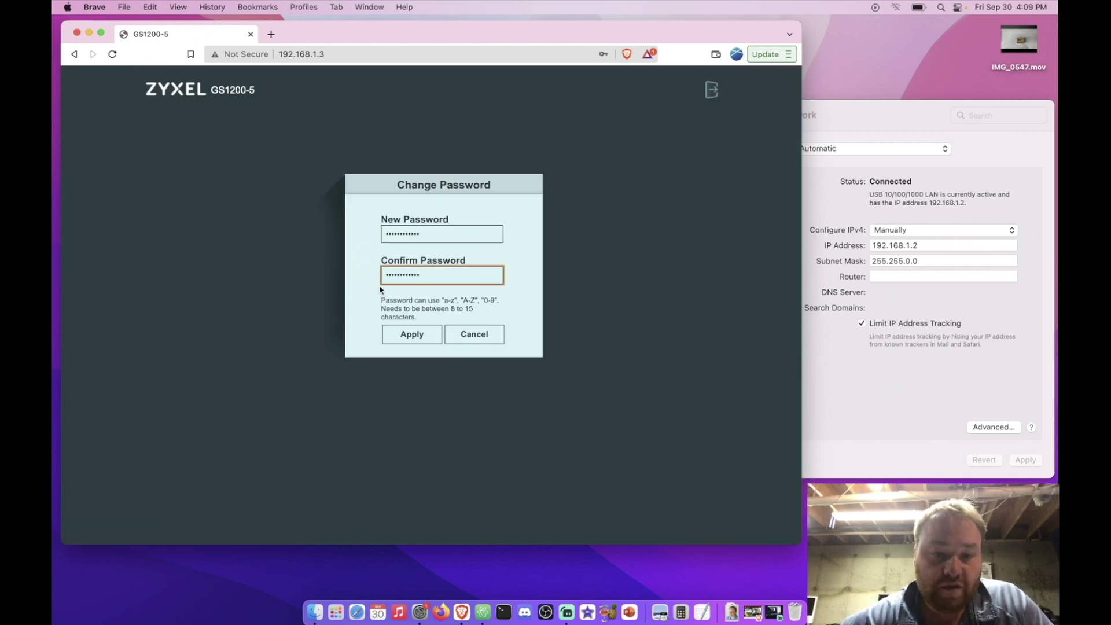
pyautogui.click(408, 335)
pyautogui.click(537, 121)
pyautogui.click(436, 234)
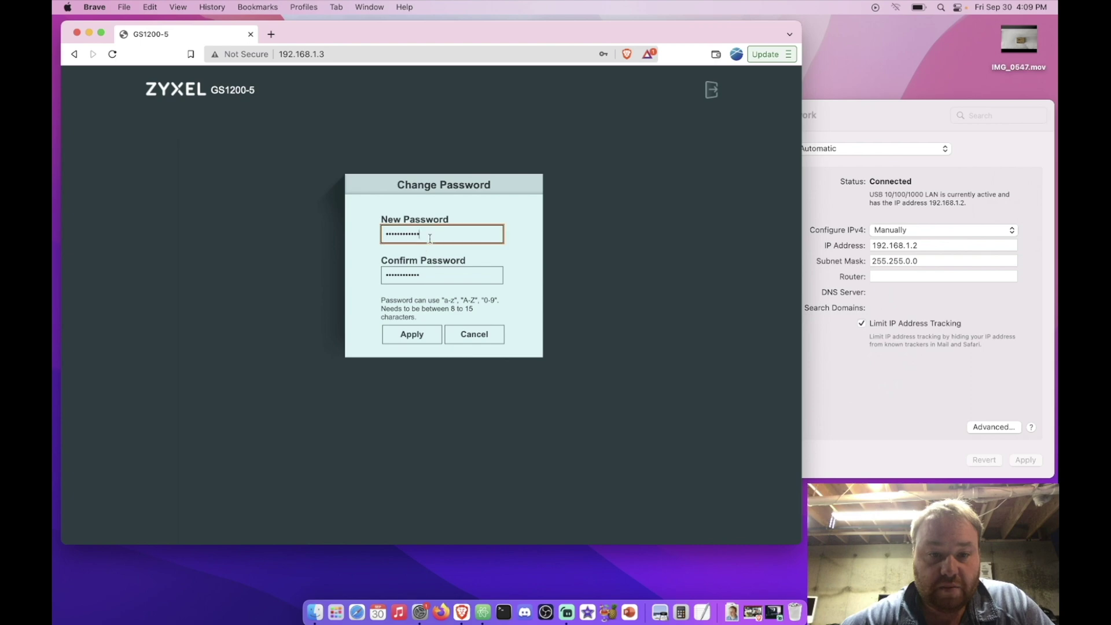
pyautogui.click(408, 336)
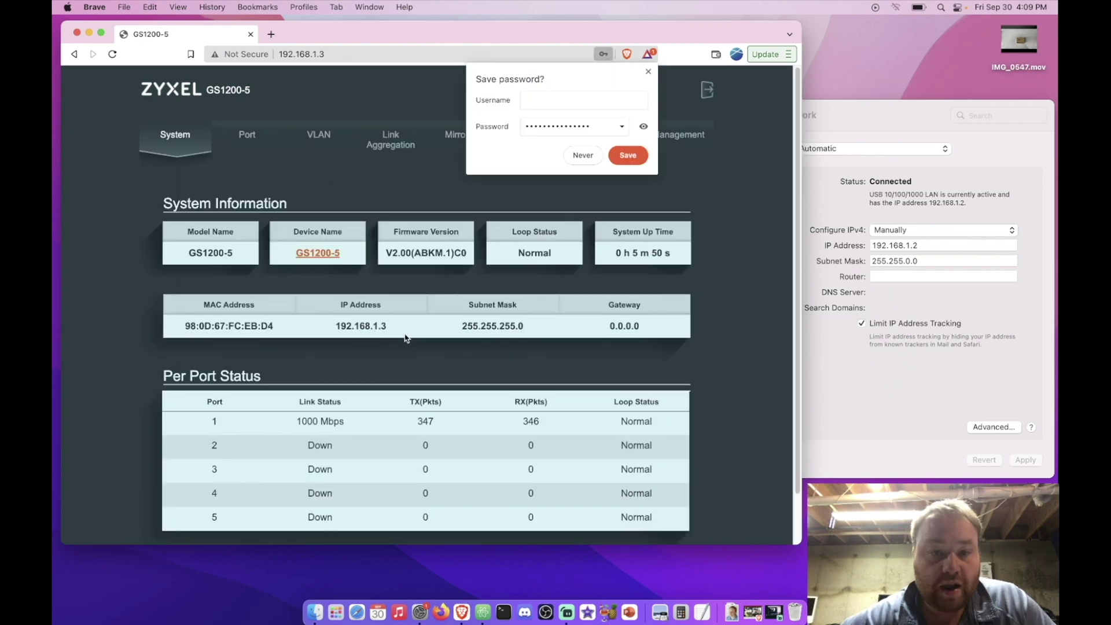
# Decline Brave's offer to save the switch password and look over the System Information page.
pyautogui.click(628, 154)
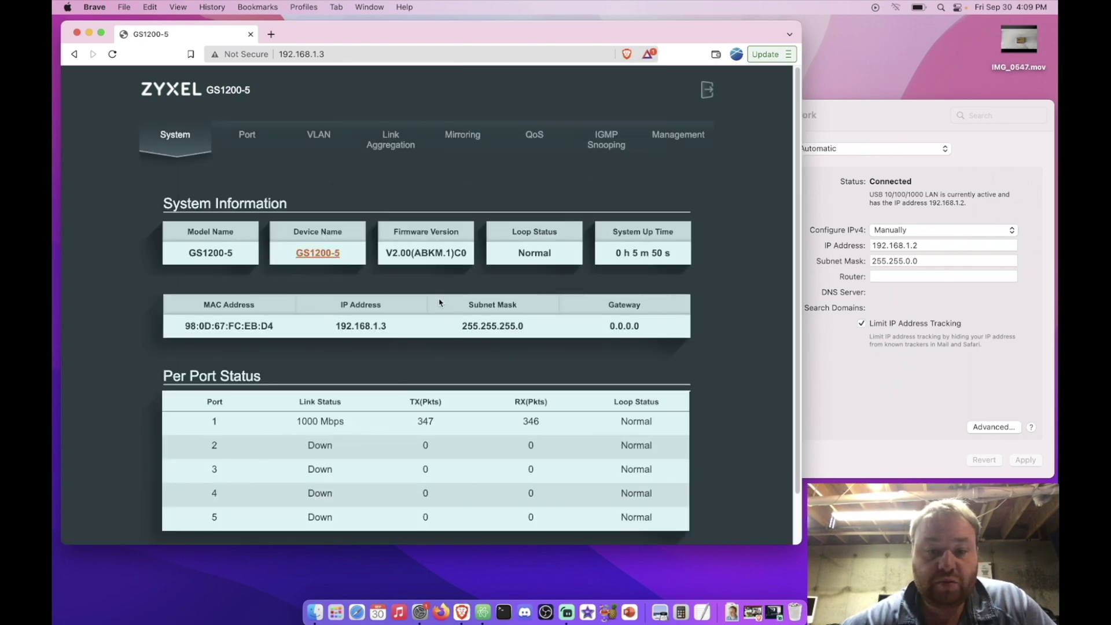
pyautogui.scroll(-2, 439, 301)
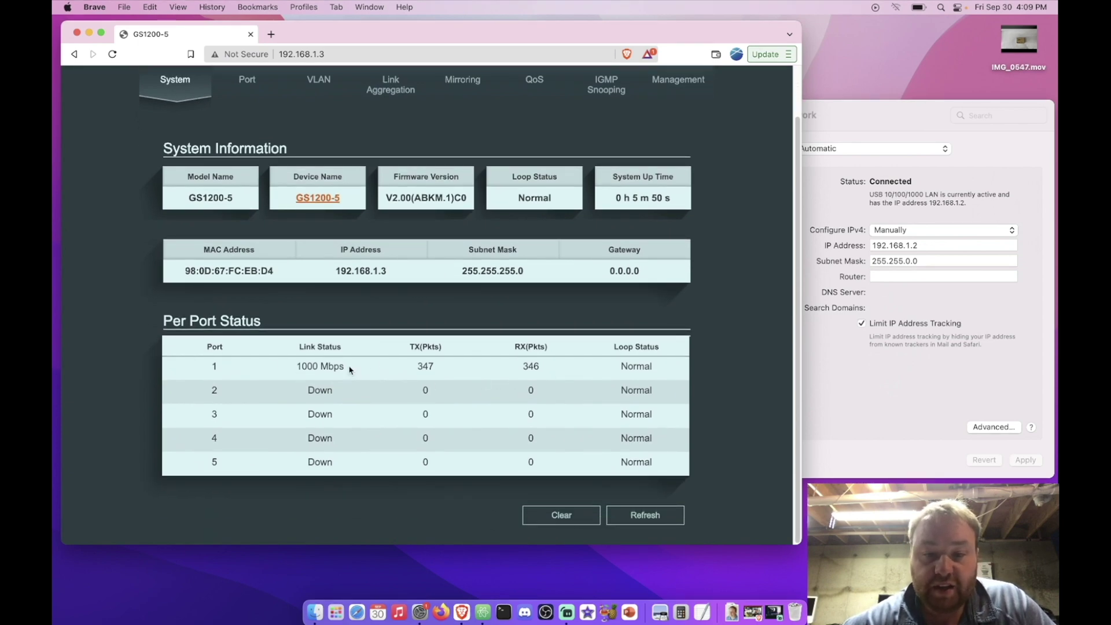
pyautogui.scroll(1, 349, 368)
# Leave port 1 on Auto speed, flow control disabled and Loop Prevention, then view the VLAN page.
pyautogui.click(246, 108)
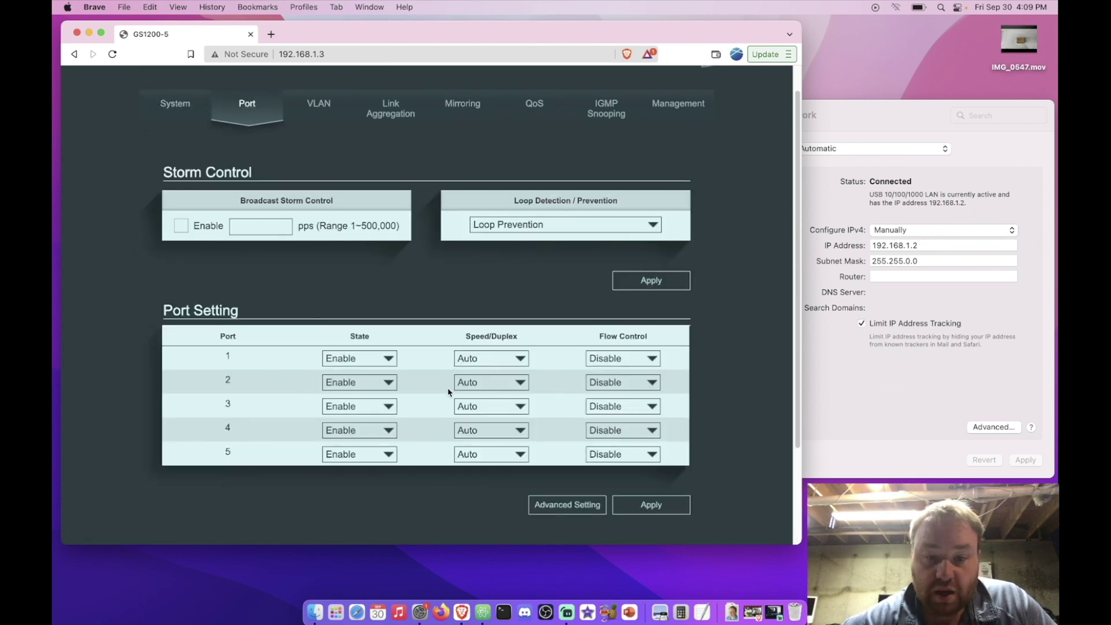
pyautogui.click(509, 363)
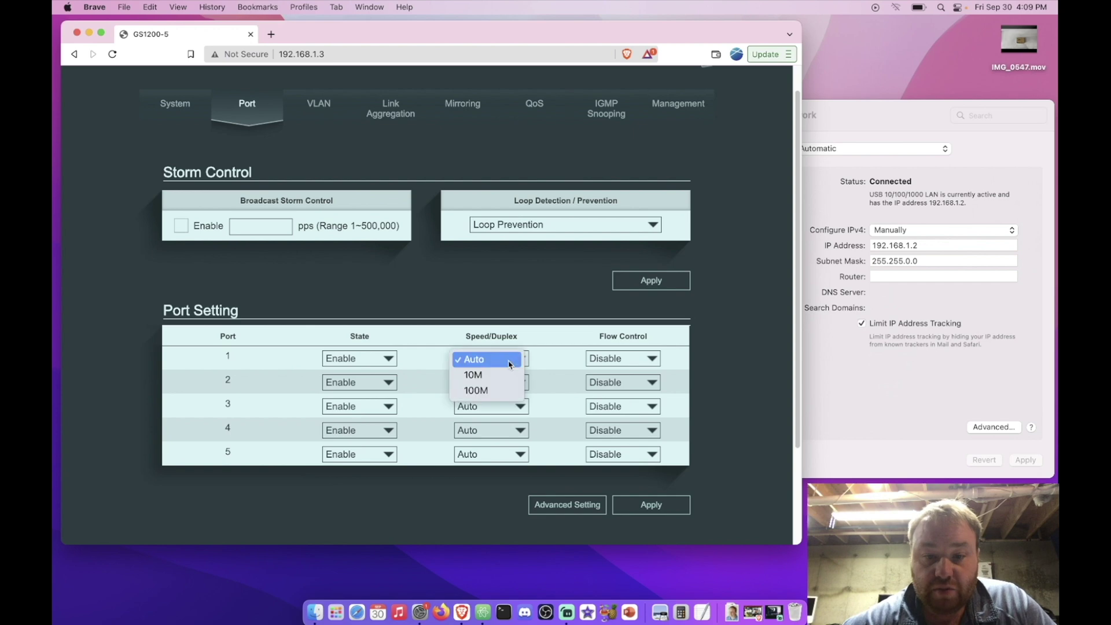
pyautogui.click(510, 363)
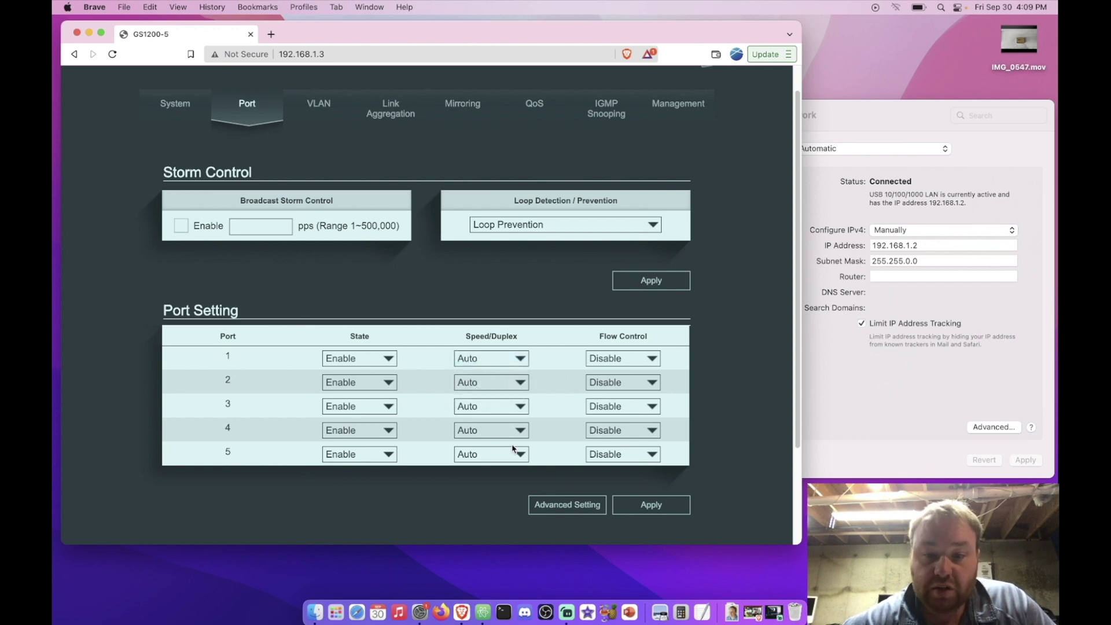
pyautogui.click(629, 361)
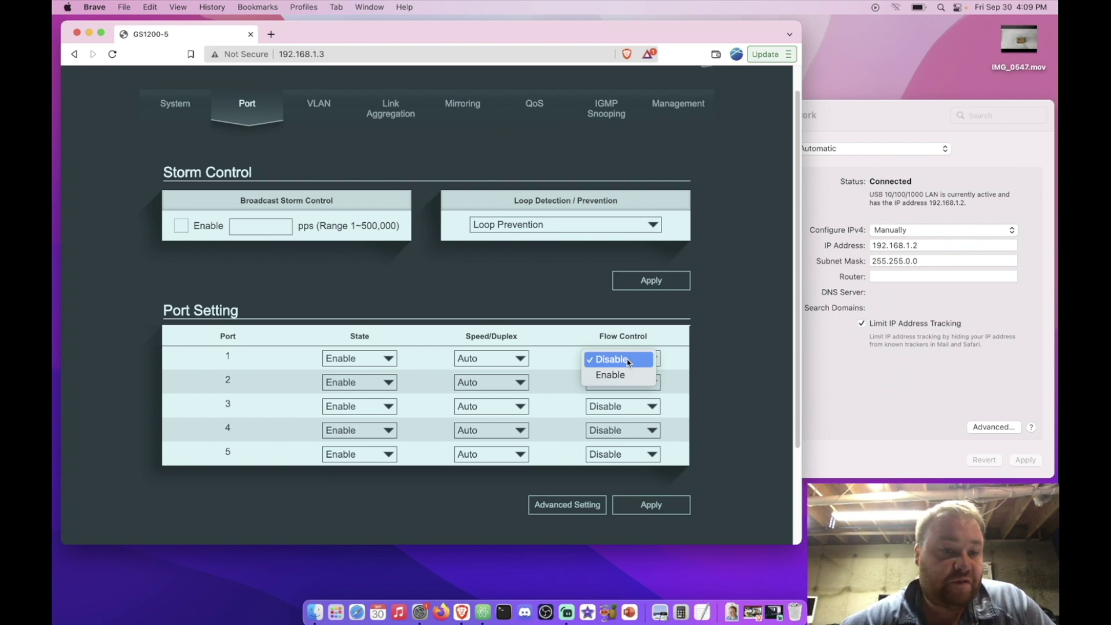
pyautogui.click(629, 362)
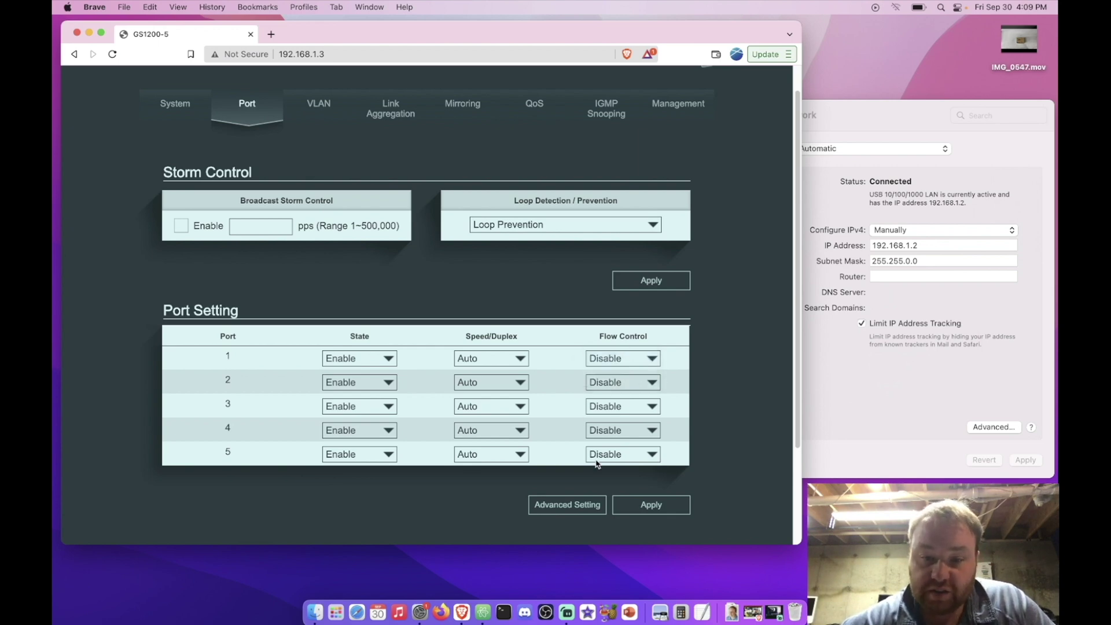
pyautogui.click(561, 224)
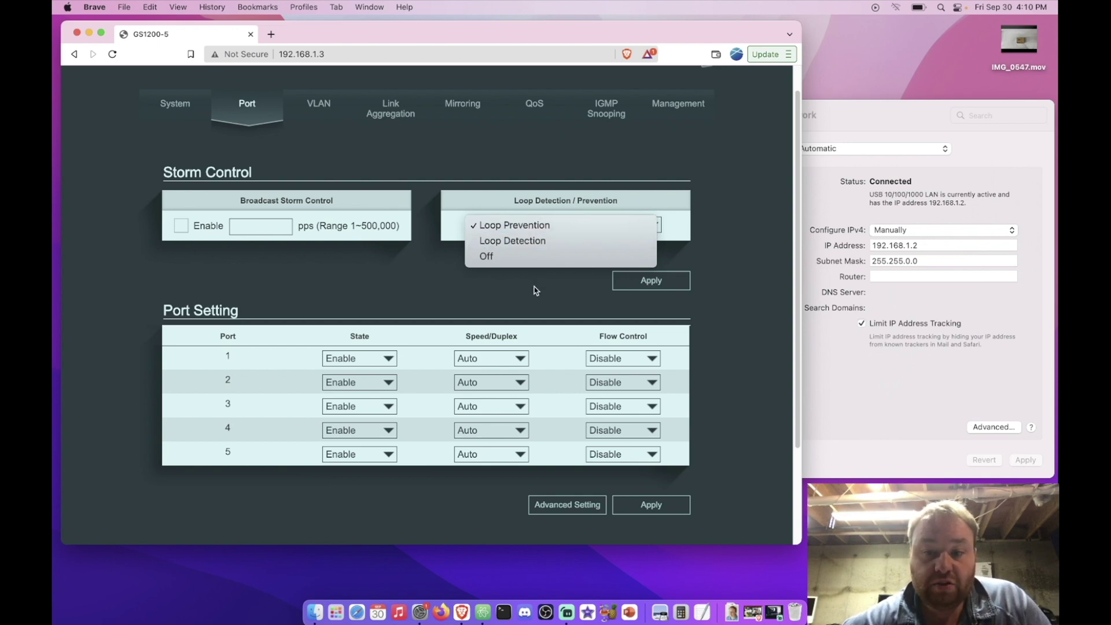
pyautogui.click(536, 226)
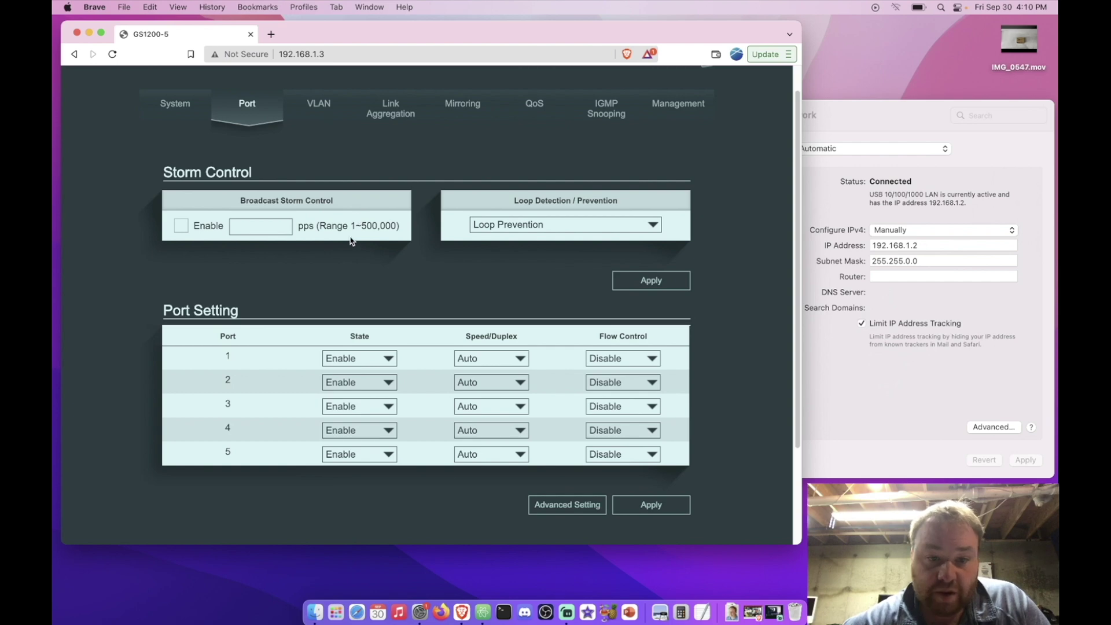
pyautogui.click(319, 104)
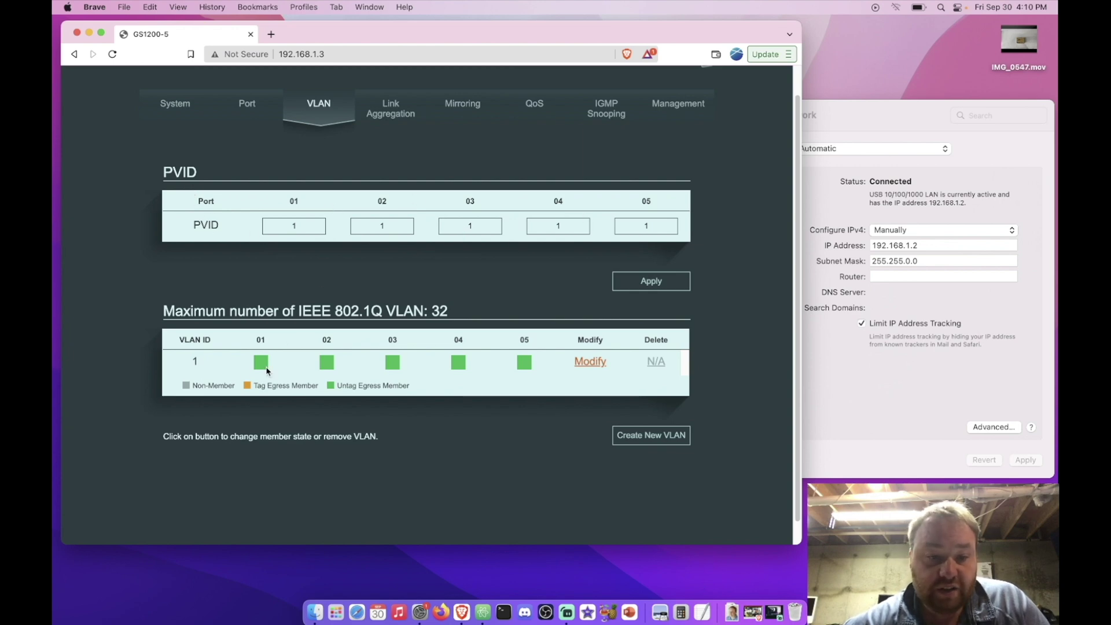
pyautogui.scroll(2, 282, 364)
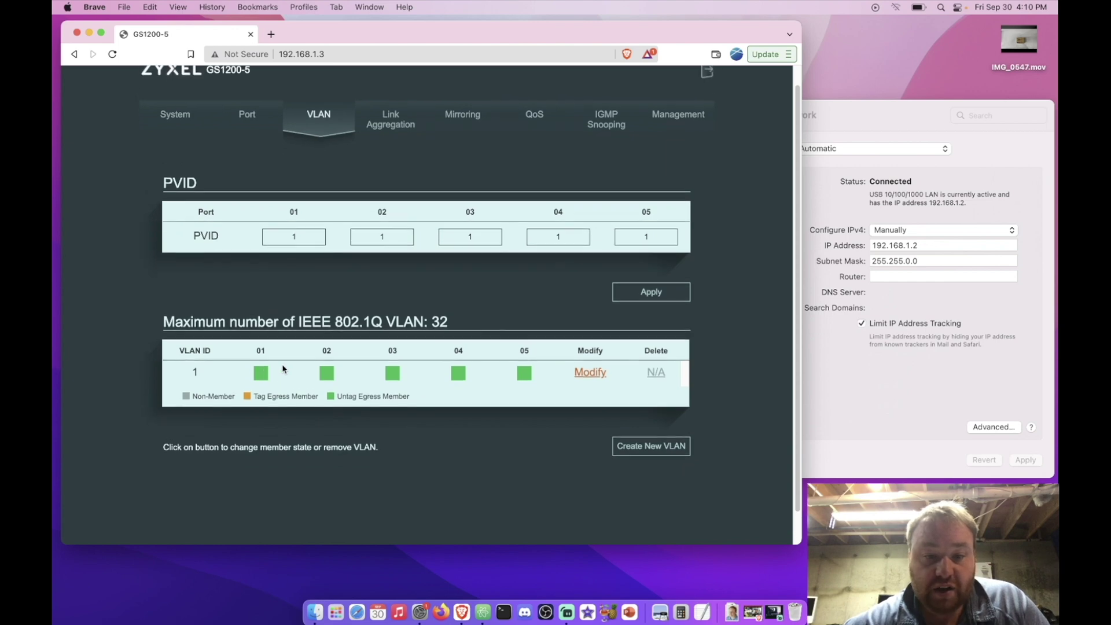
pyautogui.scroll(-3, 282, 363)
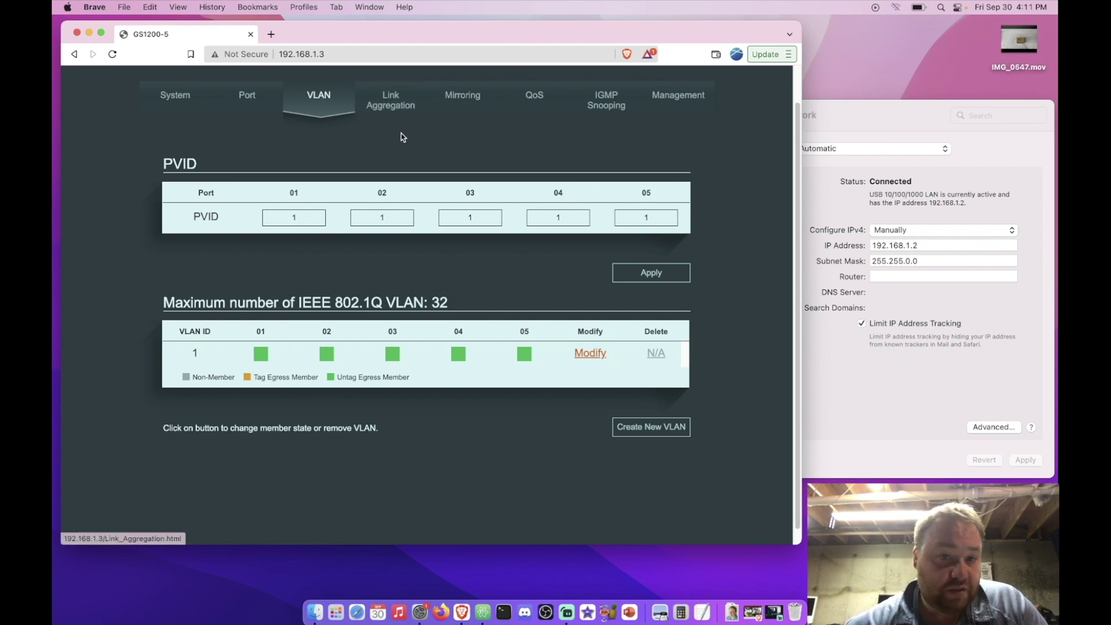
# Keep MAC SA & DA as the link aggregation algorithm, then view the Port Mirroring page.
pyautogui.click(394, 117)
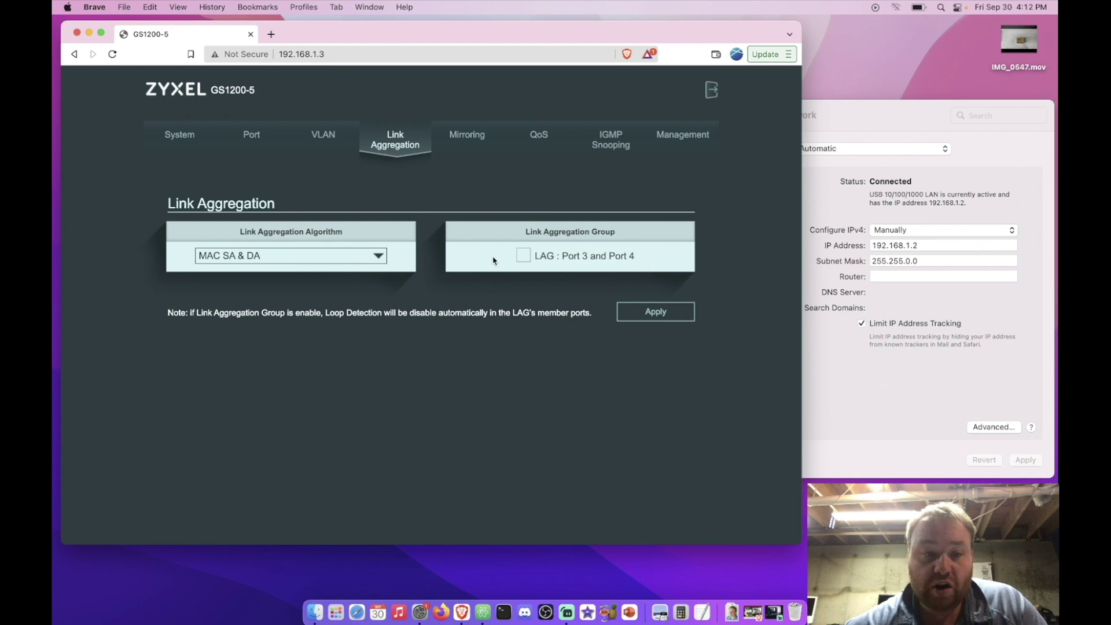
pyautogui.click(379, 255)
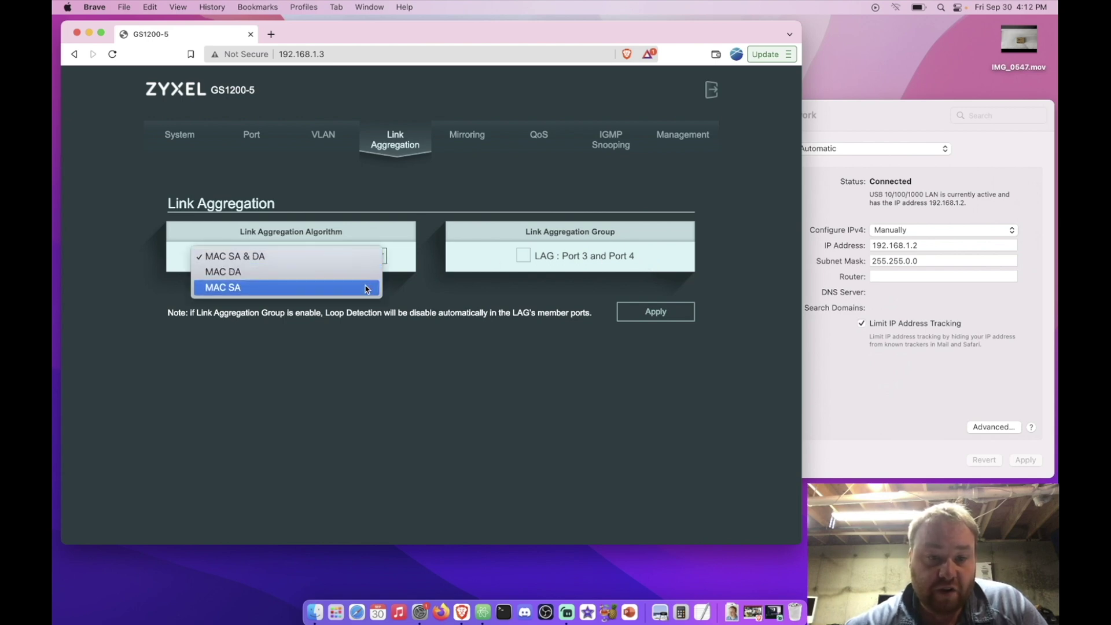
pyautogui.click(354, 258)
pyautogui.click(467, 138)
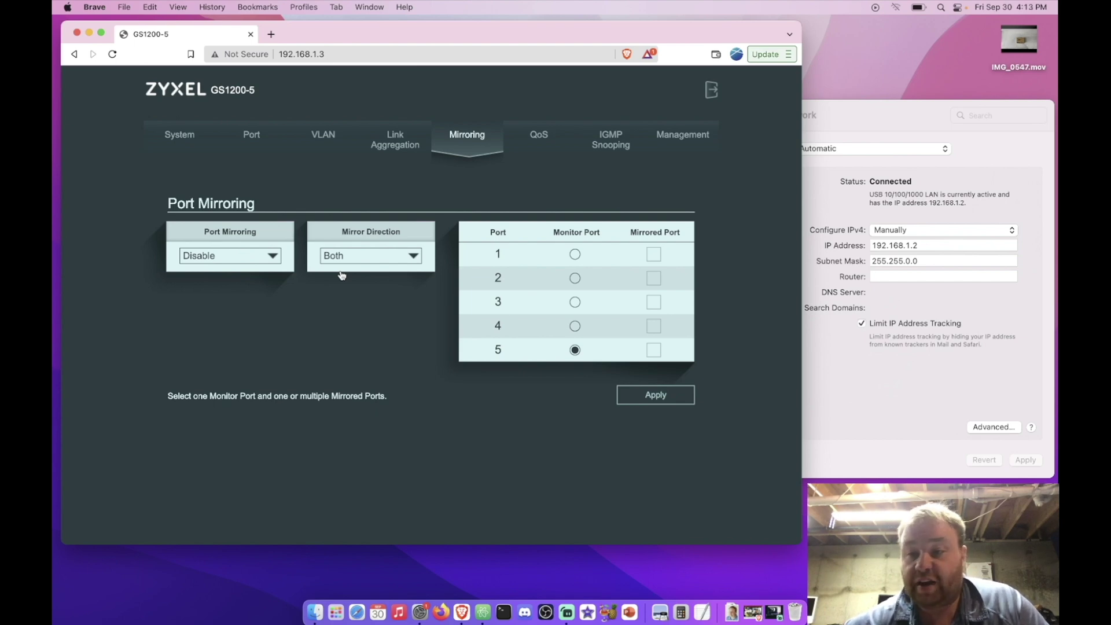
# Open the QoS page showing all five ports in Queue 1 with weights 1, 2, 4, 8.
pyautogui.click(535, 137)
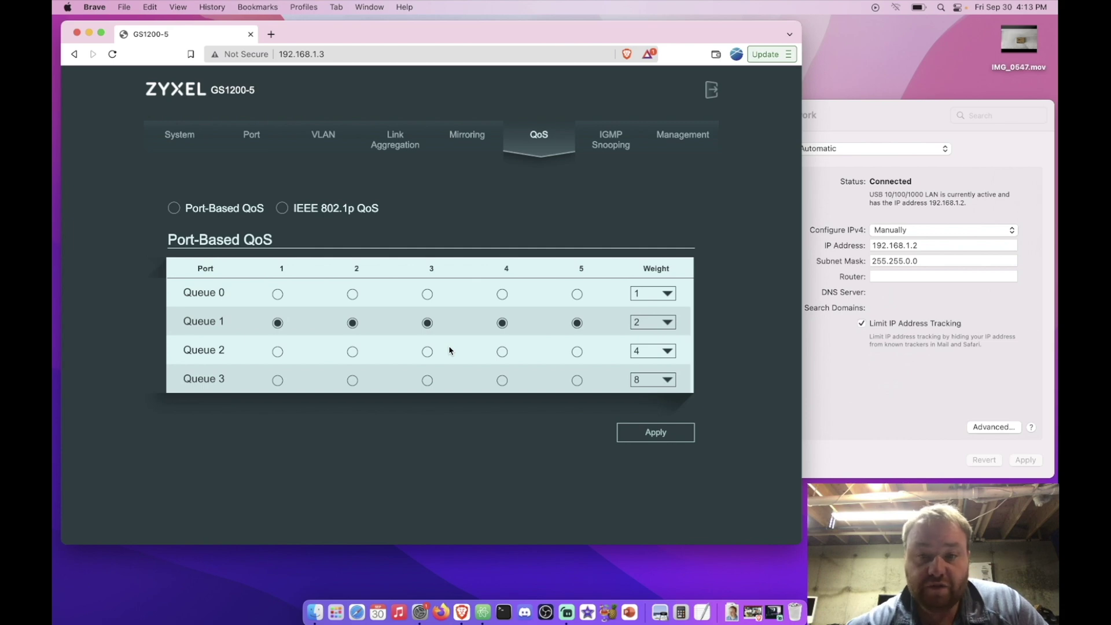
# Open the IGMP Snooping page and expand the static router port choices.
pyautogui.click(610, 141)
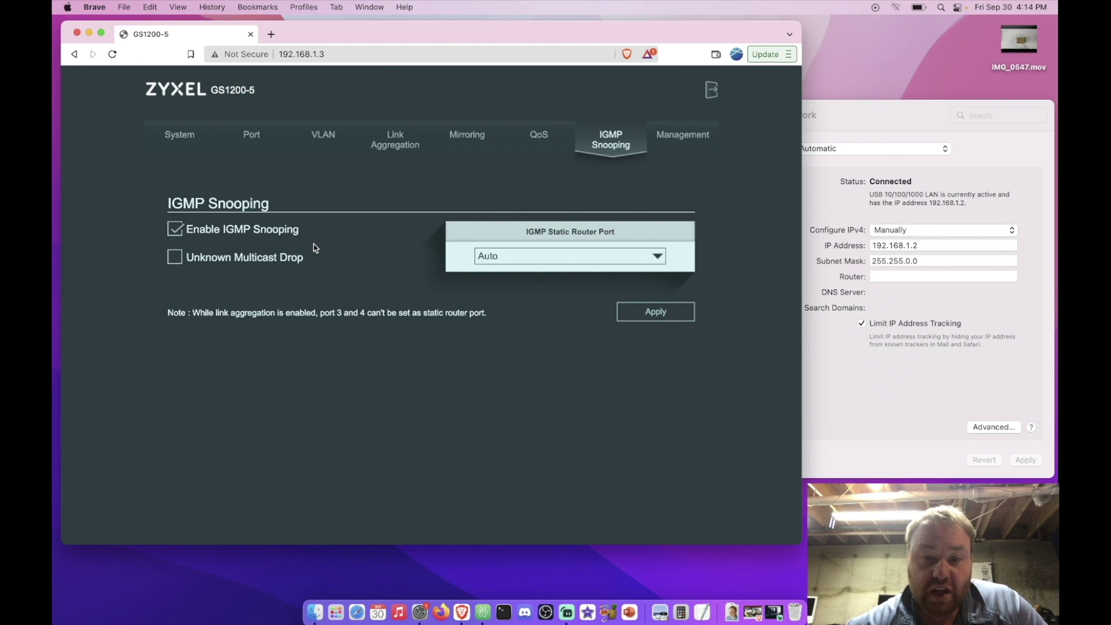
pyautogui.click(525, 260)
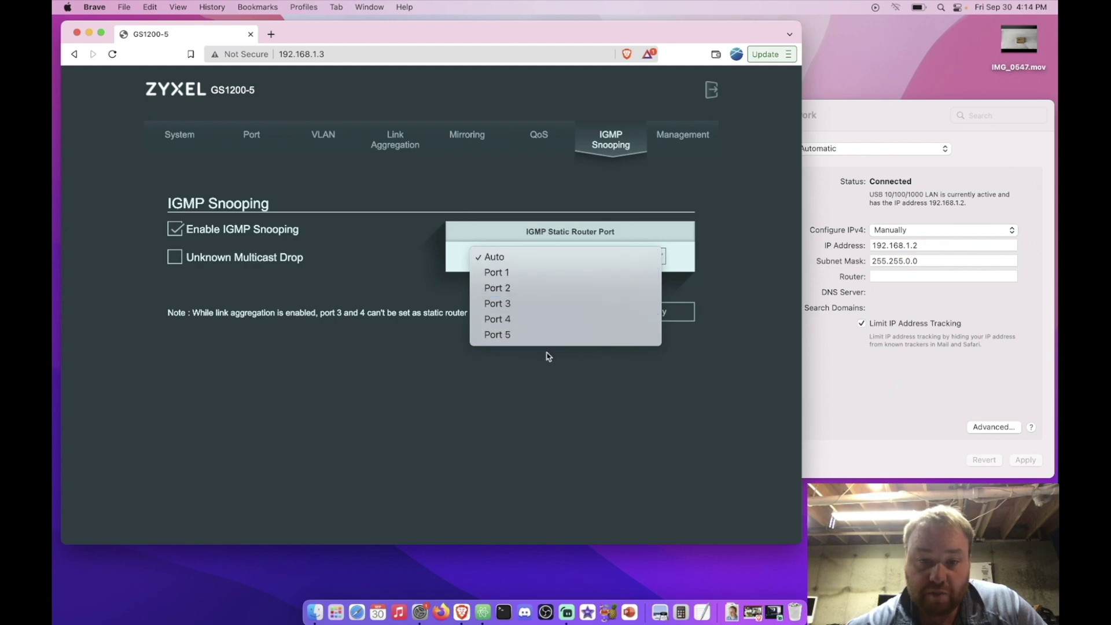
# Keep the static router port on Auto and view the Management page's IP settings.
pyautogui.click(520, 257)
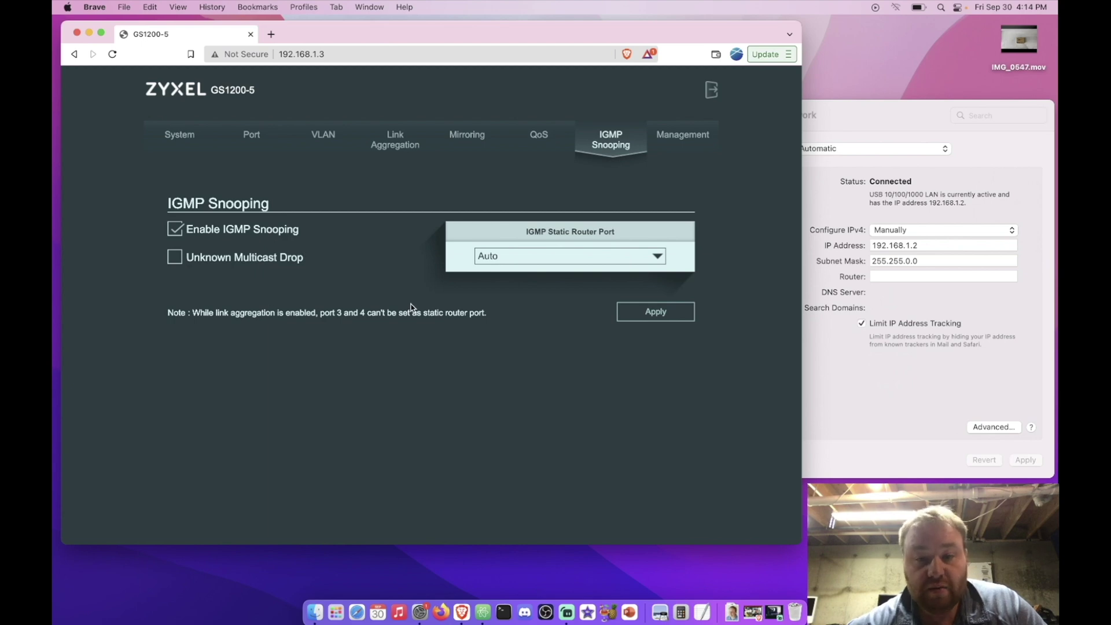
pyautogui.click(682, 138)
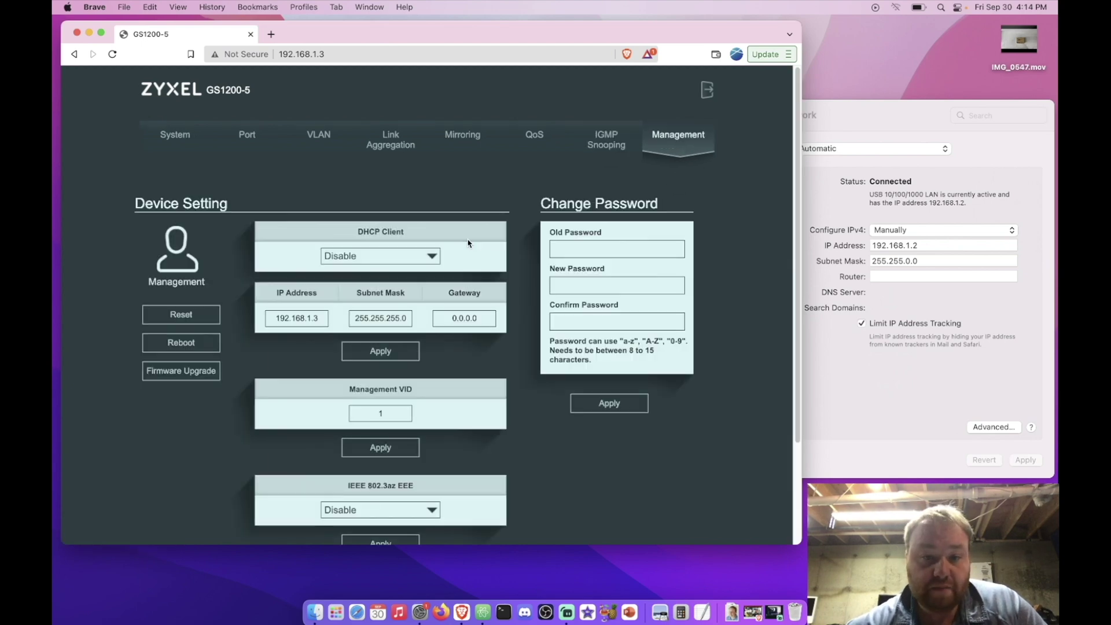
pyautogui.scroll(-1, 468, 243)
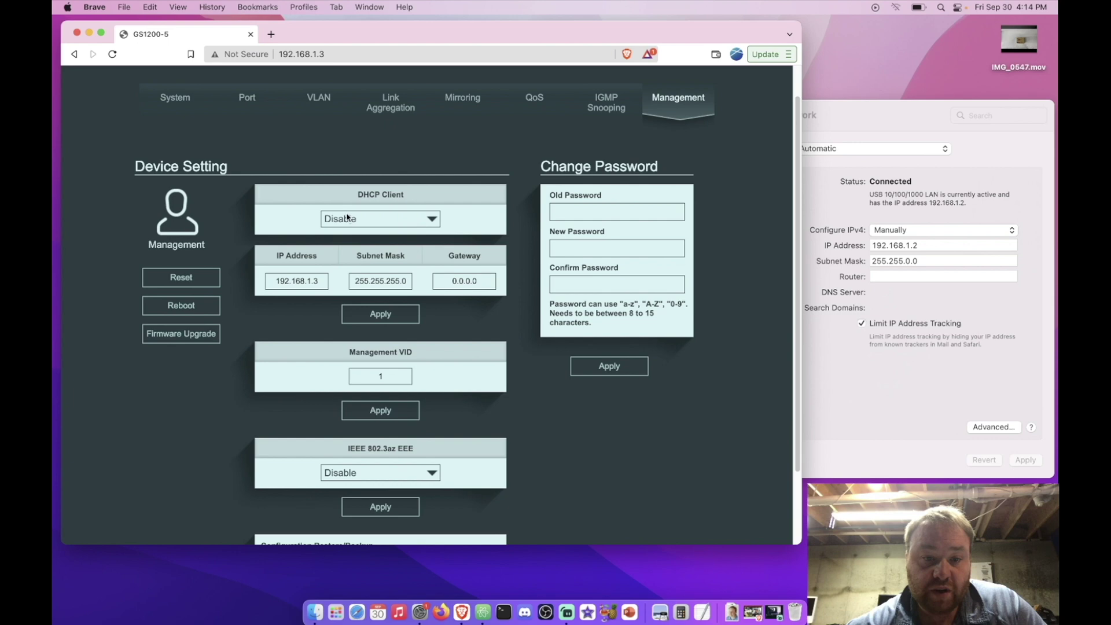
pyautogui.click(413, 225)
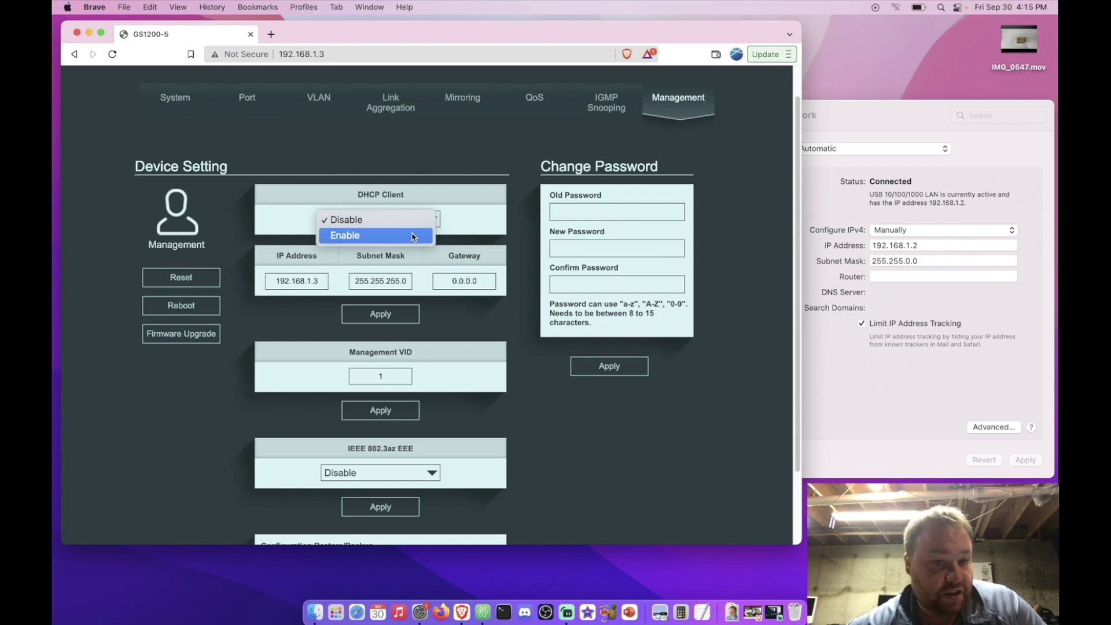
pyautogui.click(408, 220)
pyautogui.scroll(-1, 408, 236)
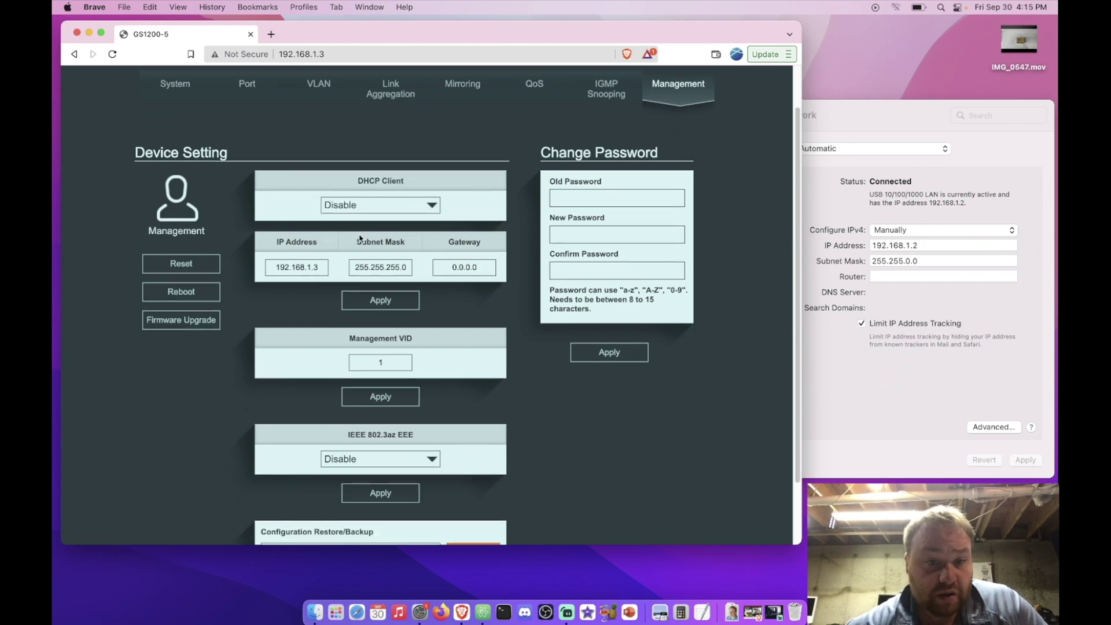
pyautogui.click(372, 203)
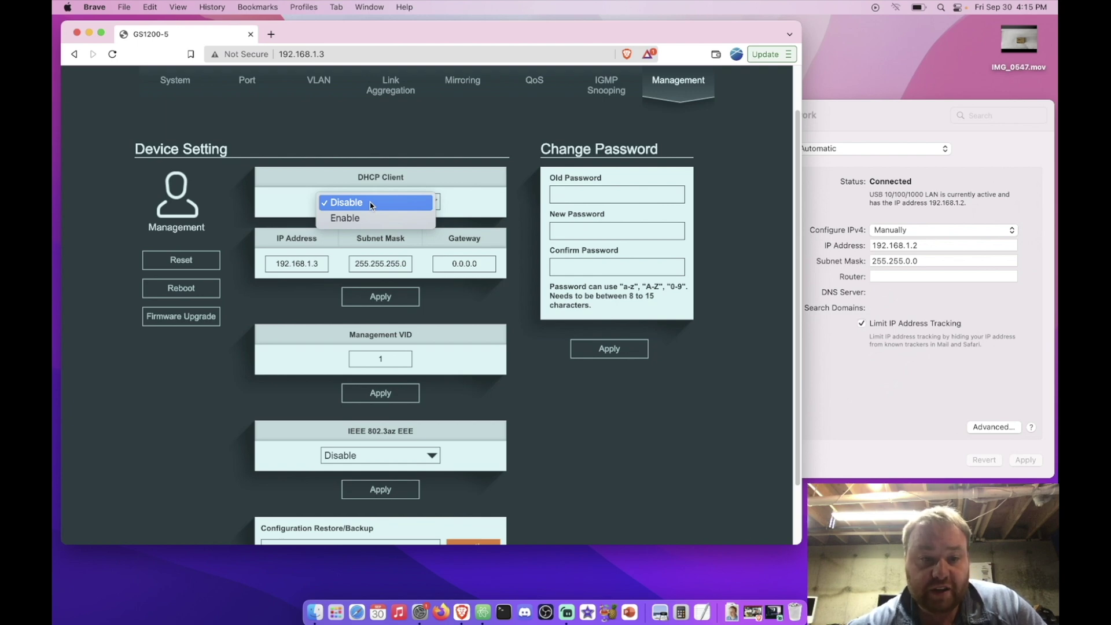
pyautogui.click(372, 204)
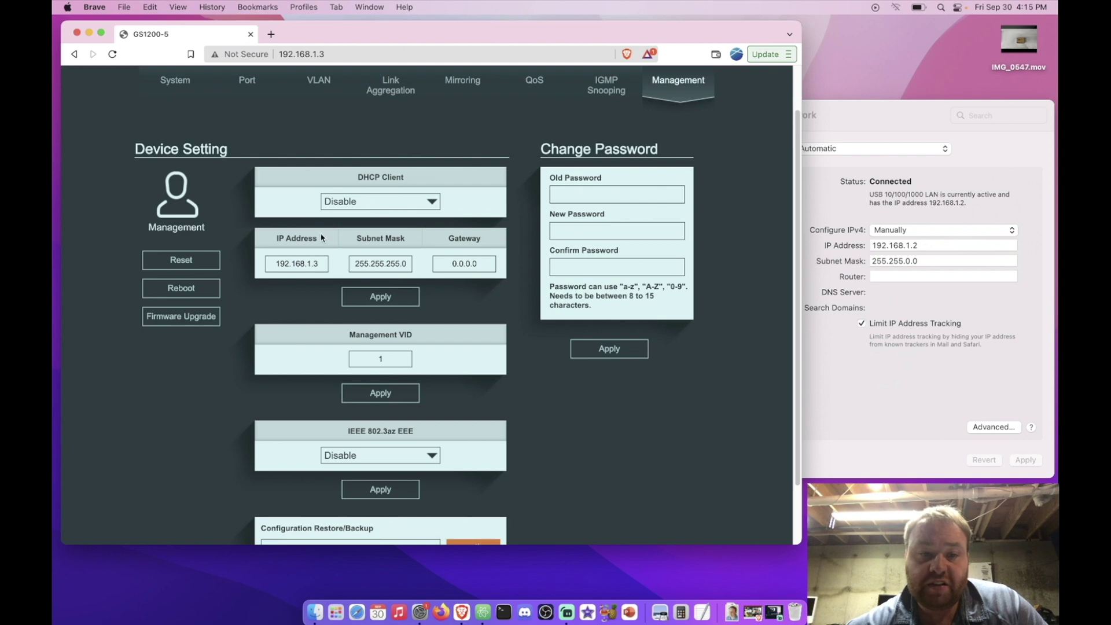
pyautogui.click(283, 264)
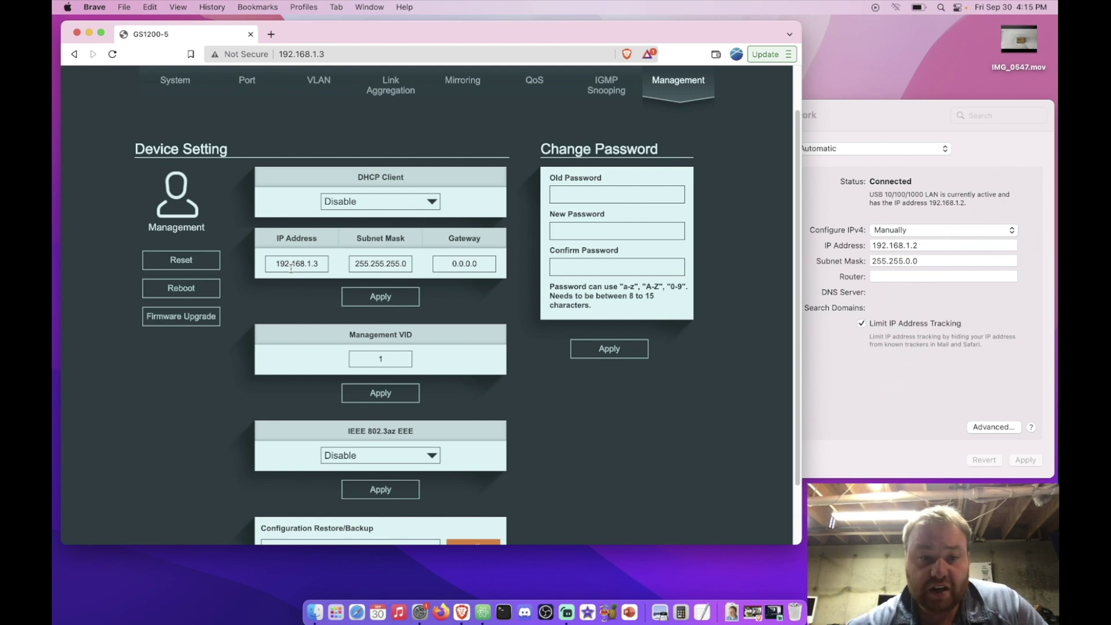
pyautogui.click(352, 208)
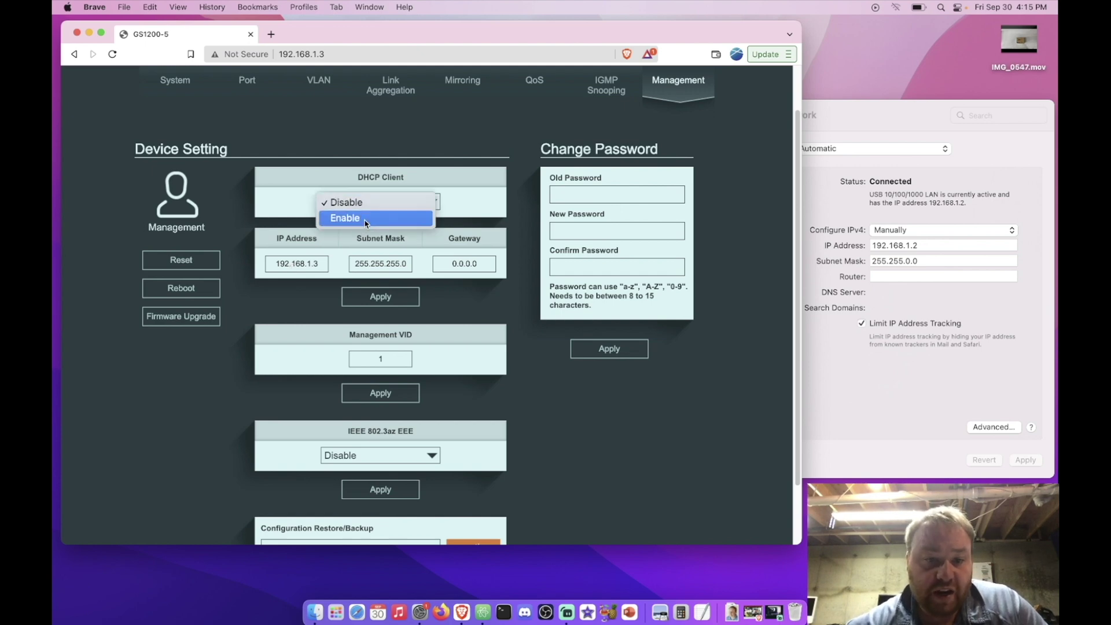
pyautogui.click(307, 169)
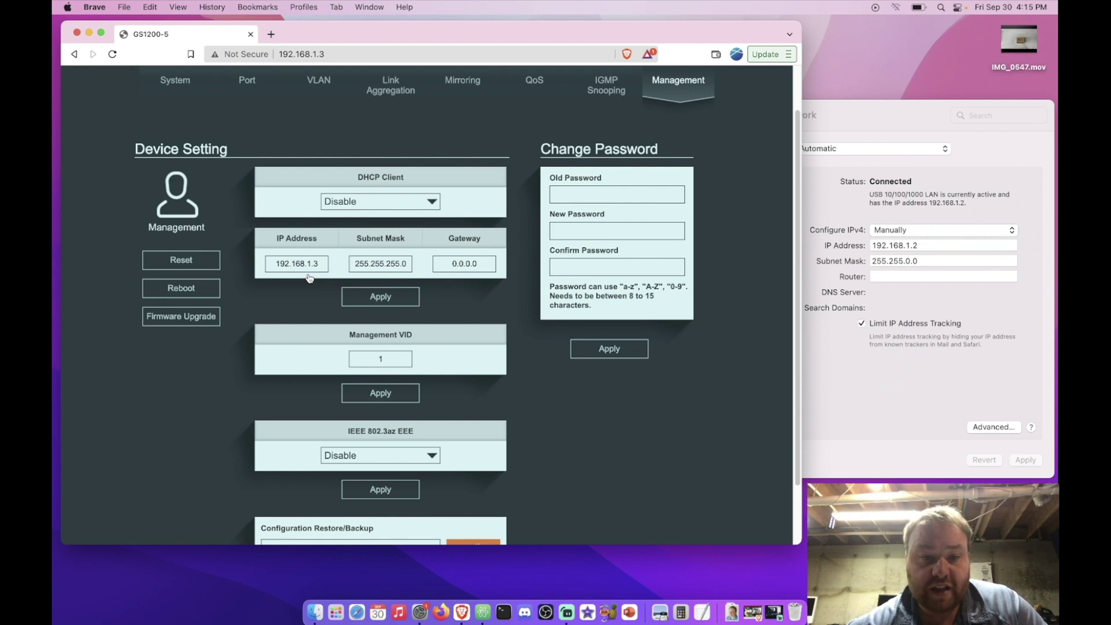
pyautogui.scroll(-2, 309, 277)
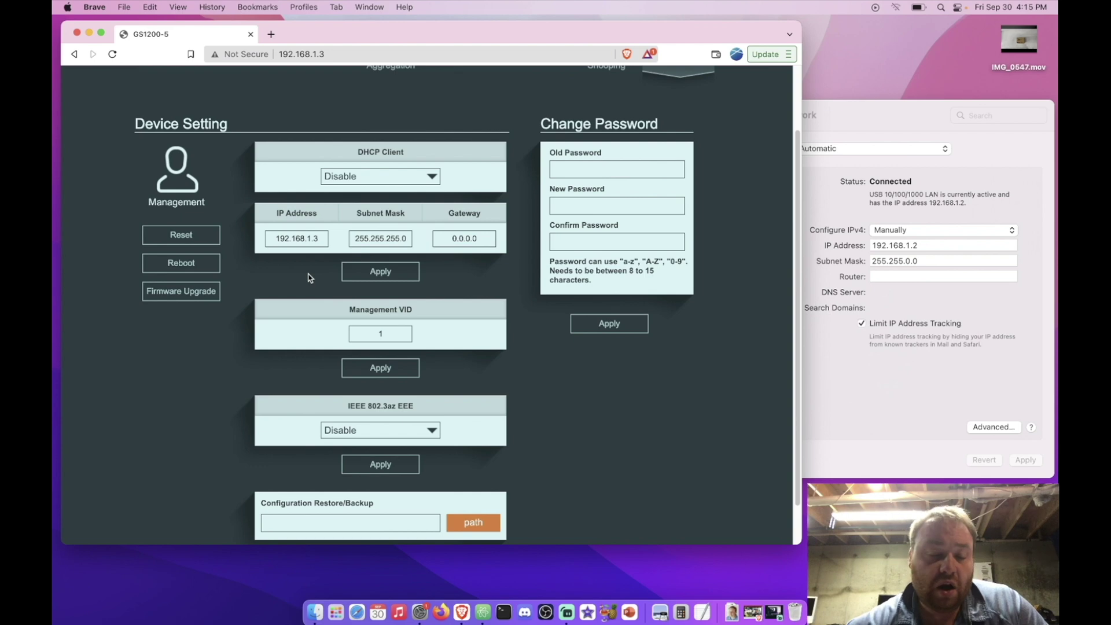
# Scroll through Device Setting, Change Password and Configuration Restore/Backup, leaving EEE disabled.
pyautogui.scroll(-3, 309, 278)
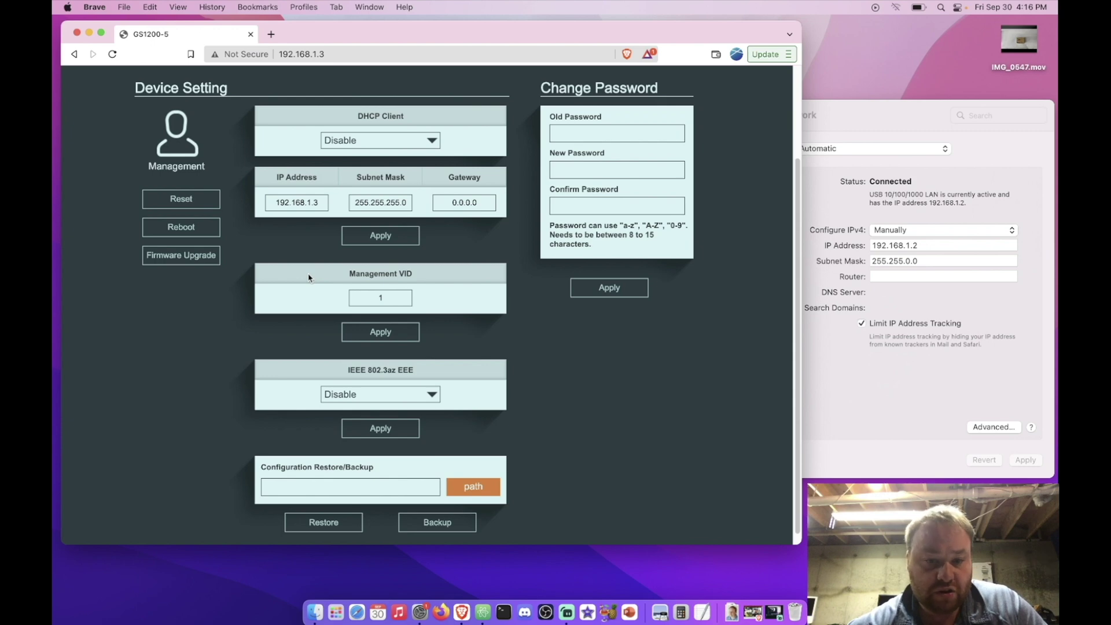
pyautogui.scroll(-1, 359, 330)
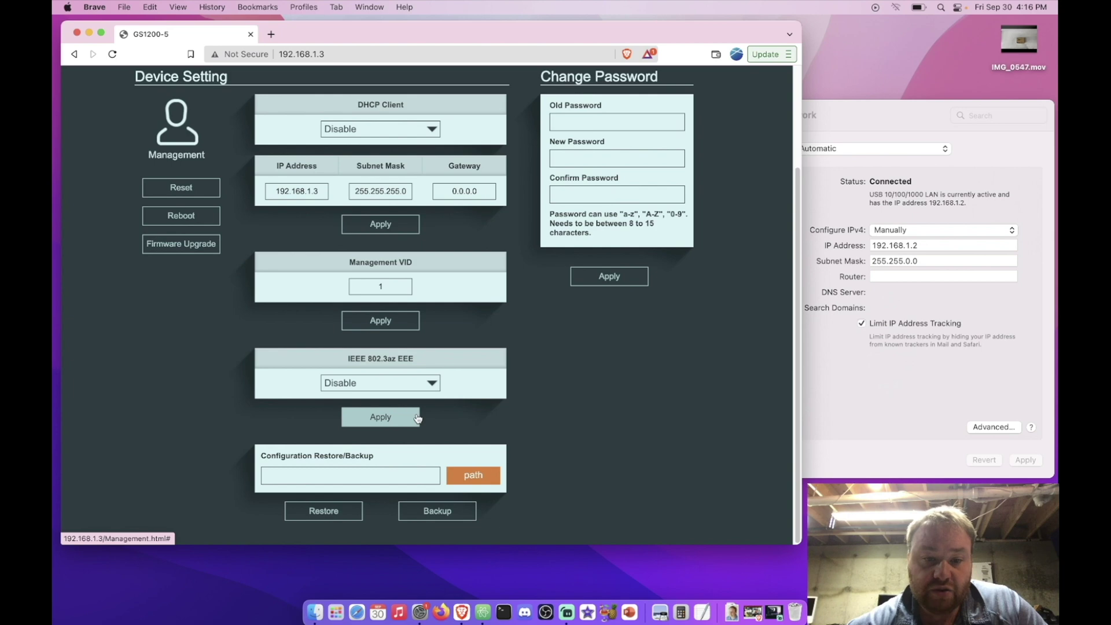
pyautogui.click(394, 384)
pyautogui.click(393, 387)
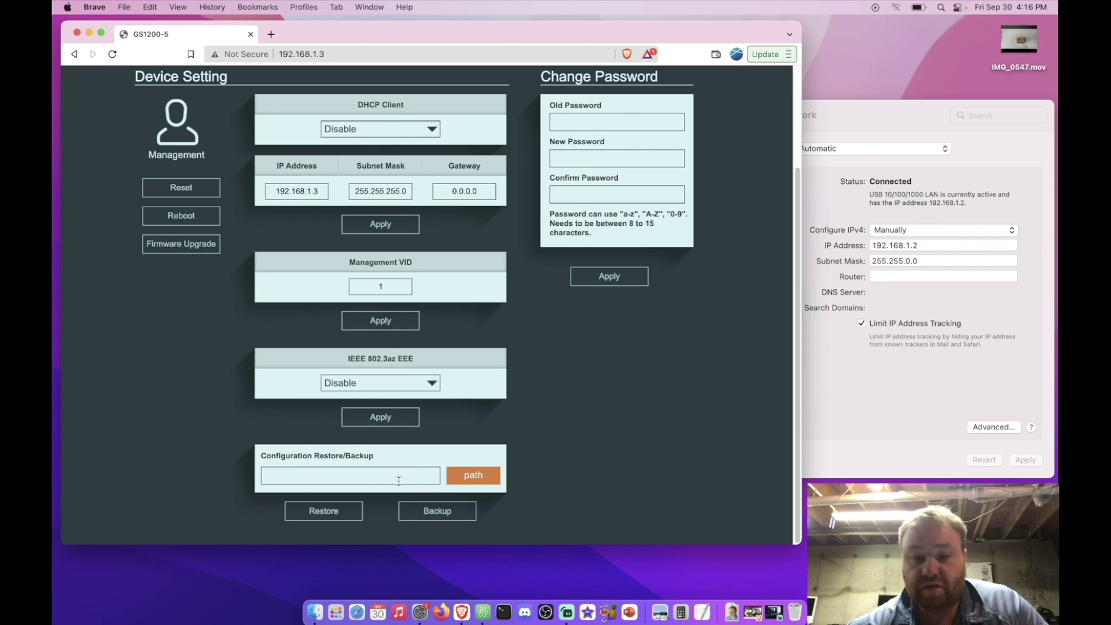
pyautogui.scroll(1, 399, 481)
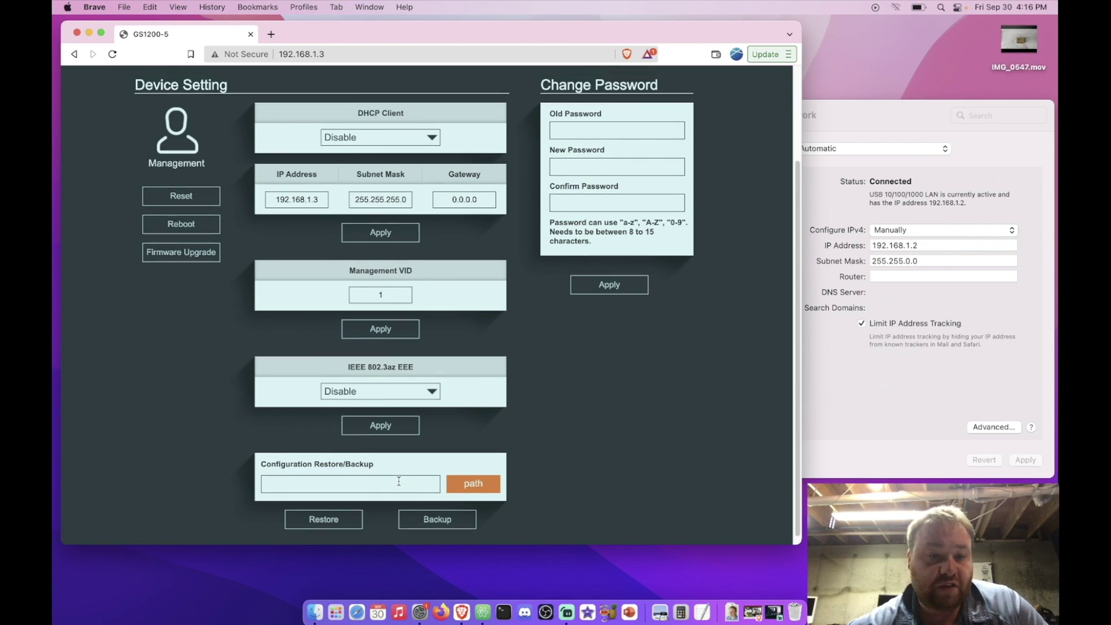
pyautogui.scroll(5, 399, 481)
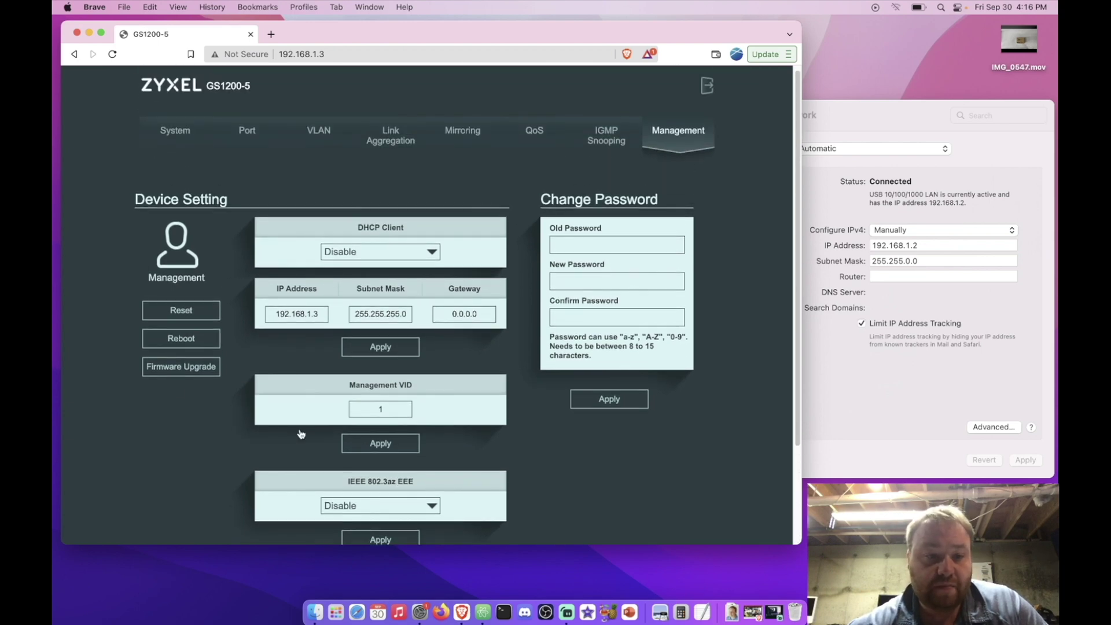
pyautogui.click(196, 372)
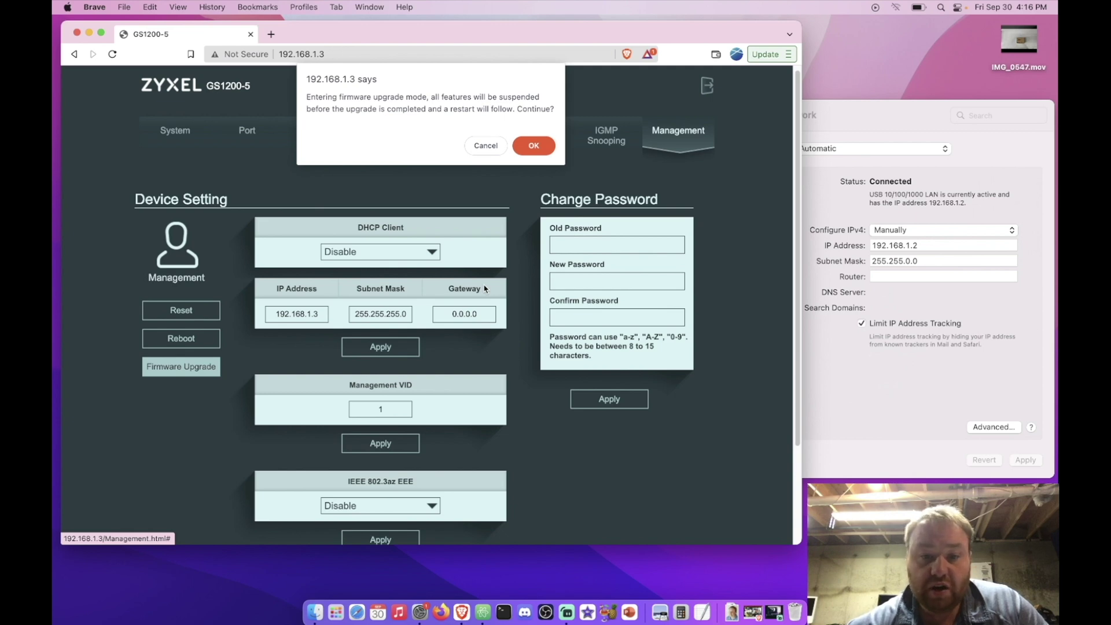
pyautogui.click(496, 151)
pyautogui.scroll(-3, 510, 220)
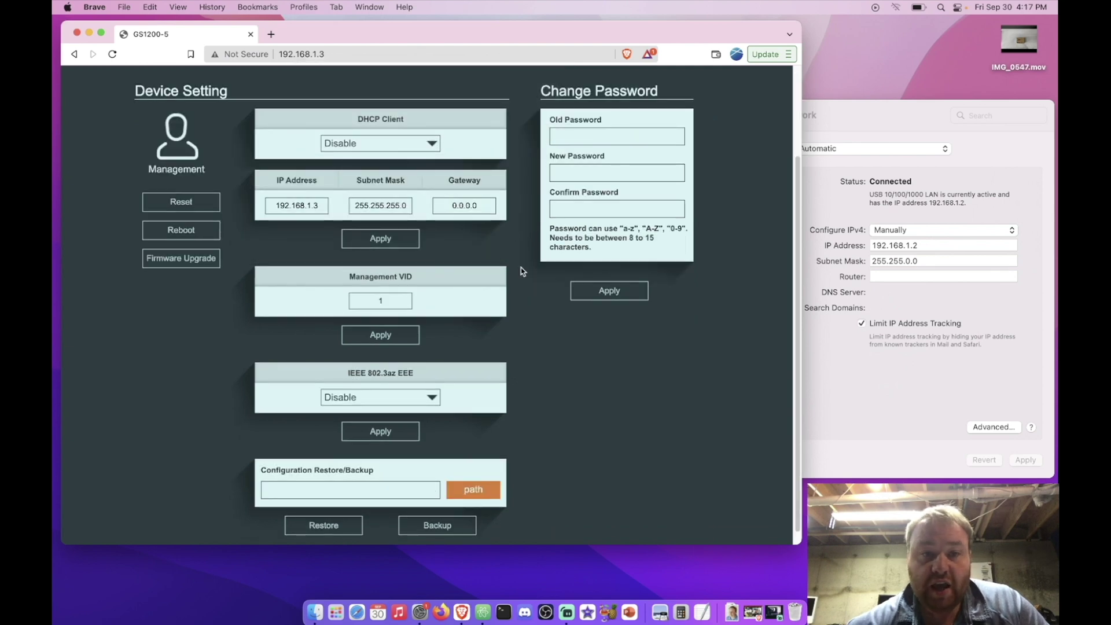
pyautogui.scroll(2, 521, 271)
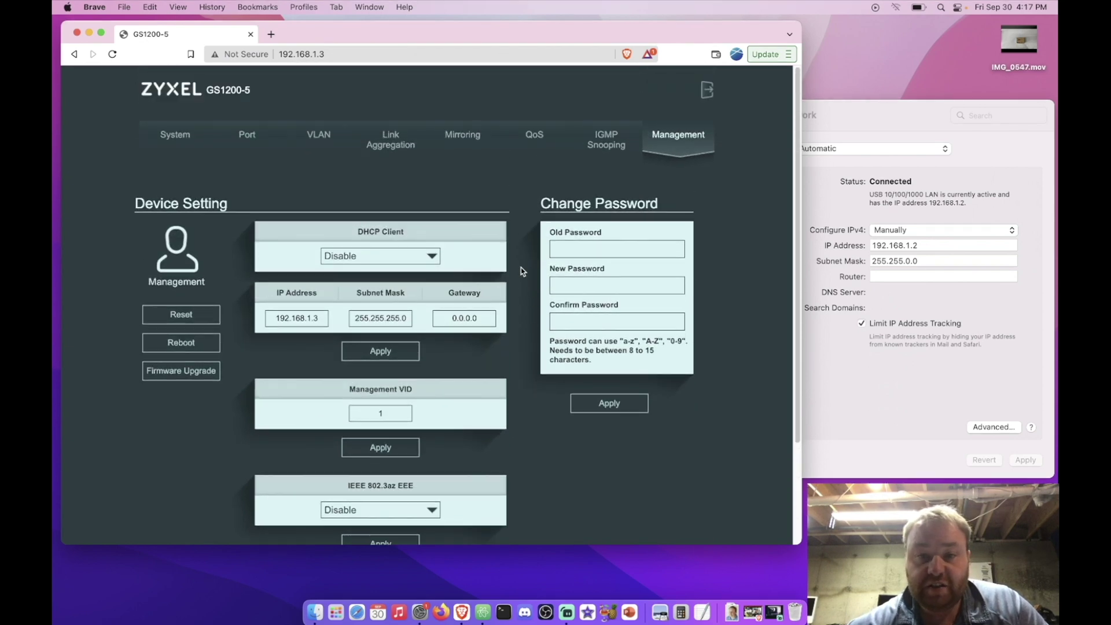
pyautogui.scroll(-2, 521, 271)
pyautogui.scroll(1, 521, 270)
pyautogui.scroll(2, 521, 271)
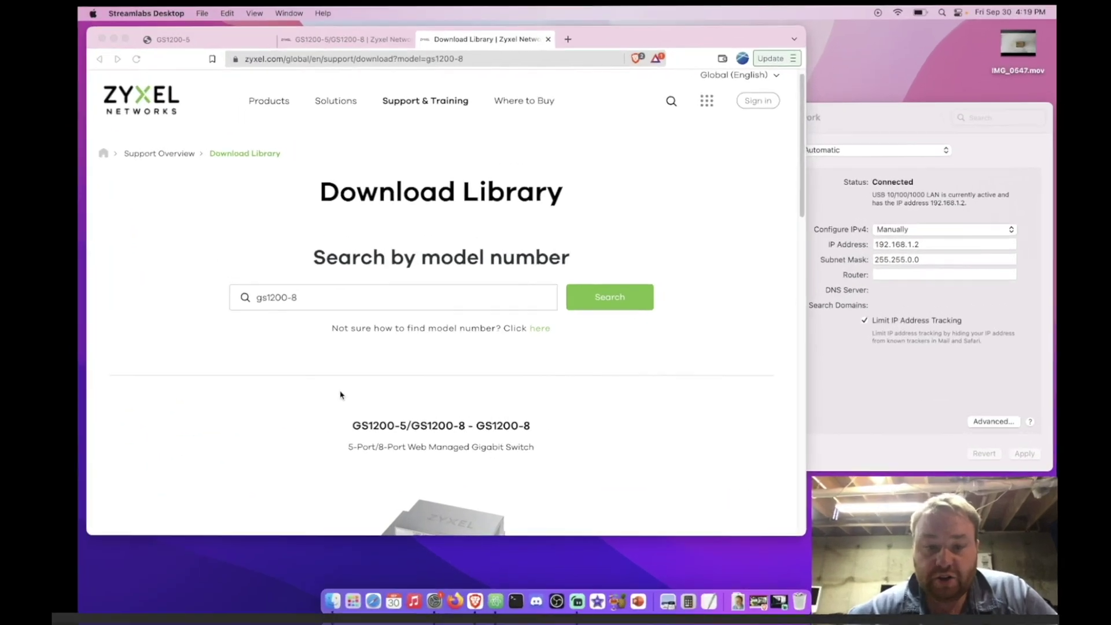
# Scroll the GS1200 Download Library to the table listing firmware V2.00(ABME.1)C0 from October 13, 2021.
pyautogui.scroll(-5, 323, 399)
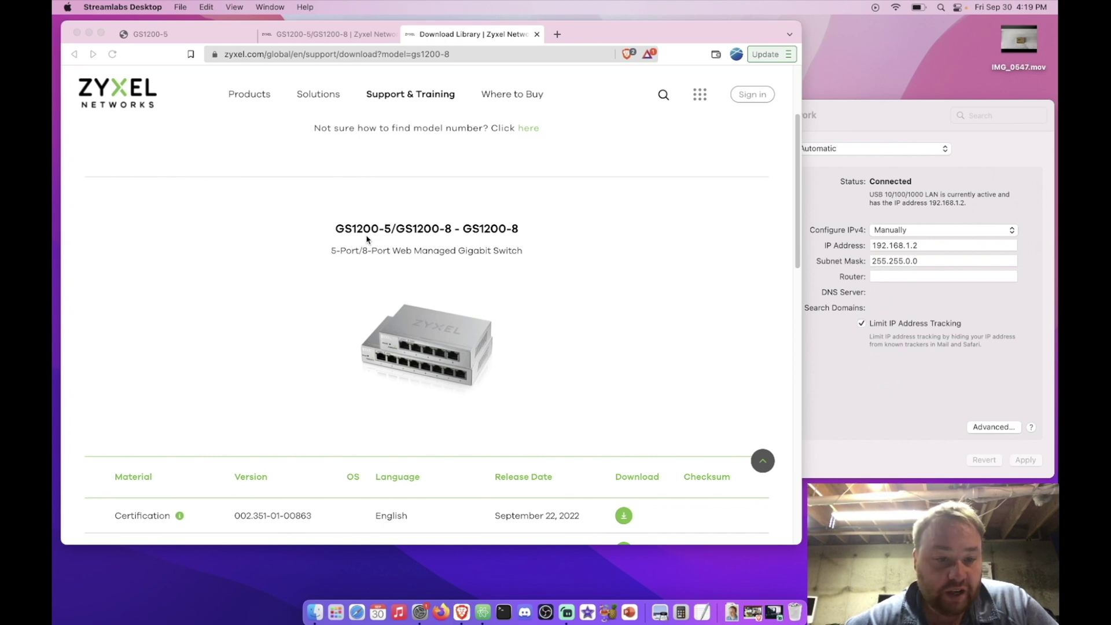
pyautogui.scroll(2, 410, 160)
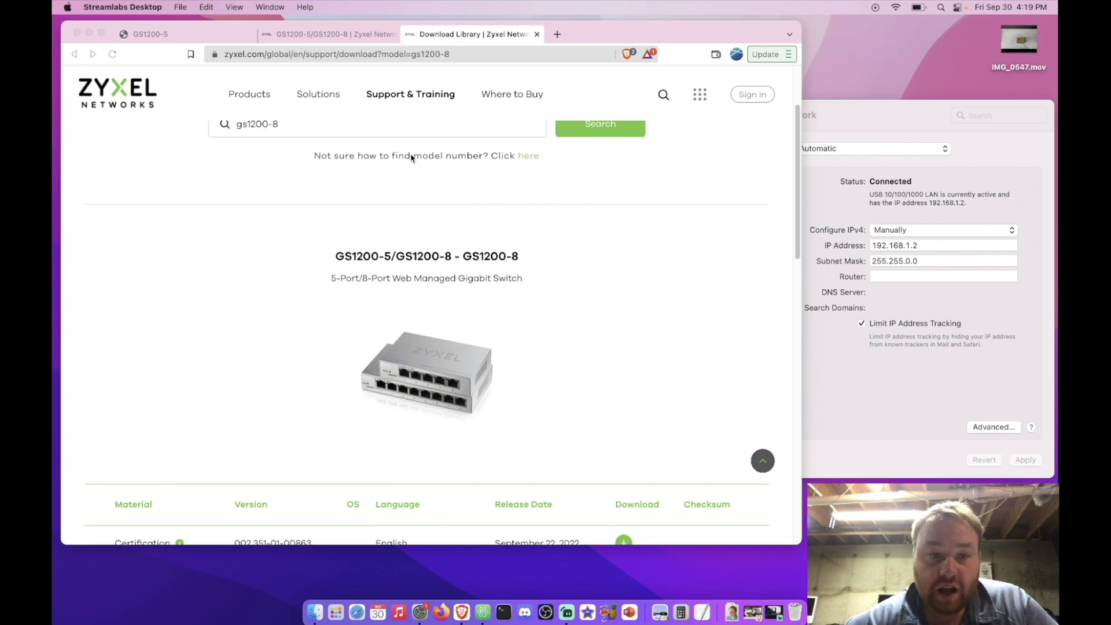
pyautogui.click(345, 24)
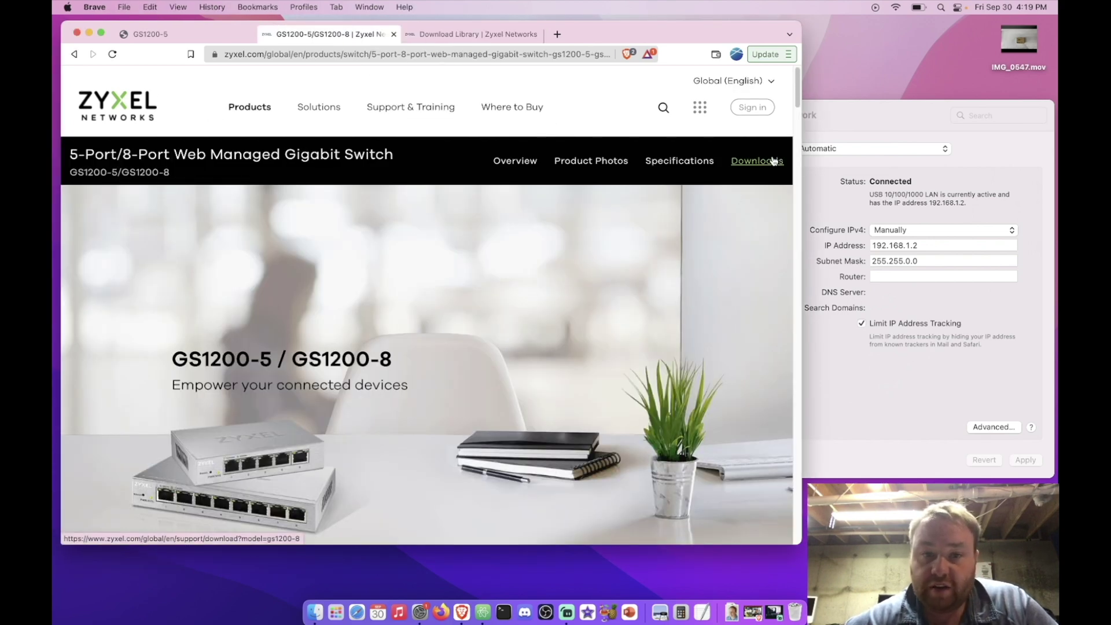
pyautogui.click(485, 34)
pyautogui.scroll(-3, 412, 307)
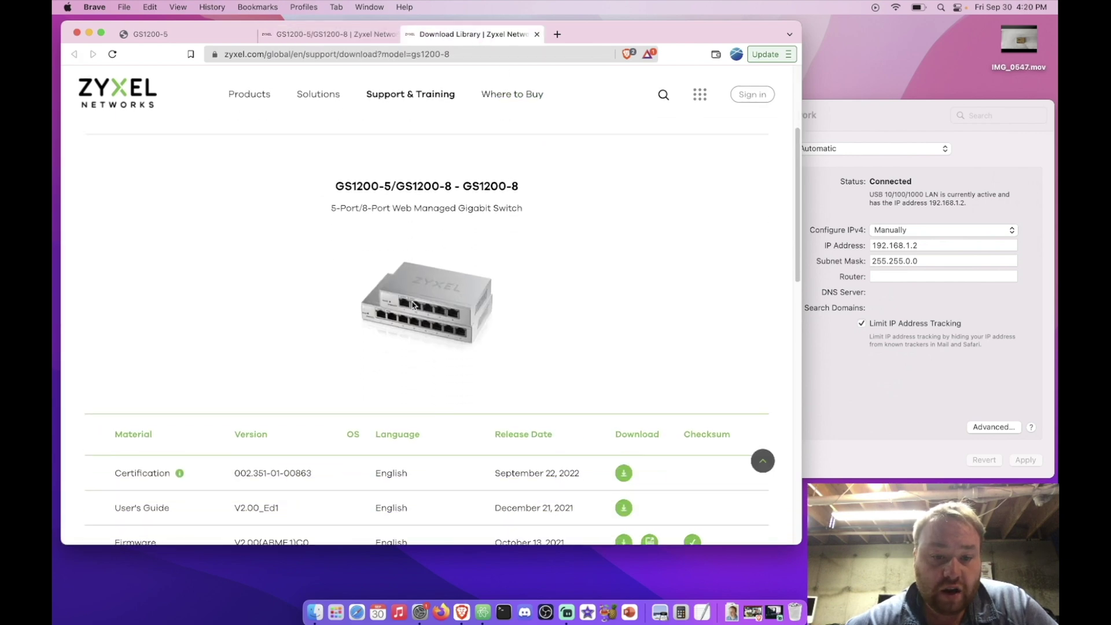
pyautogui.scroll(-5, 412, 305)
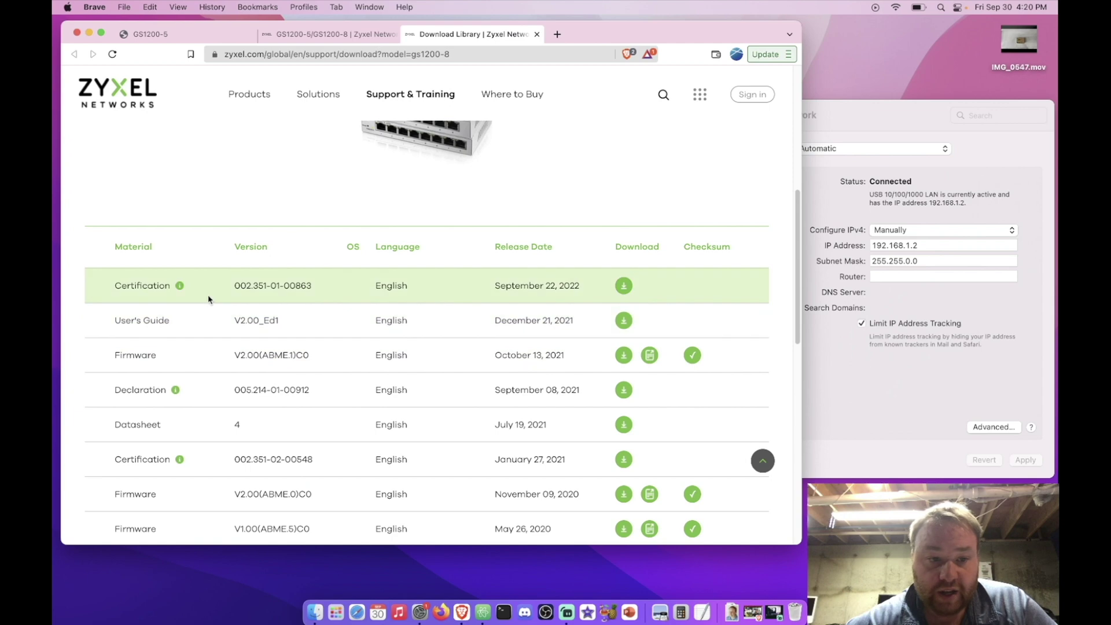
pyautogui.scroll(-2, 217, 365)
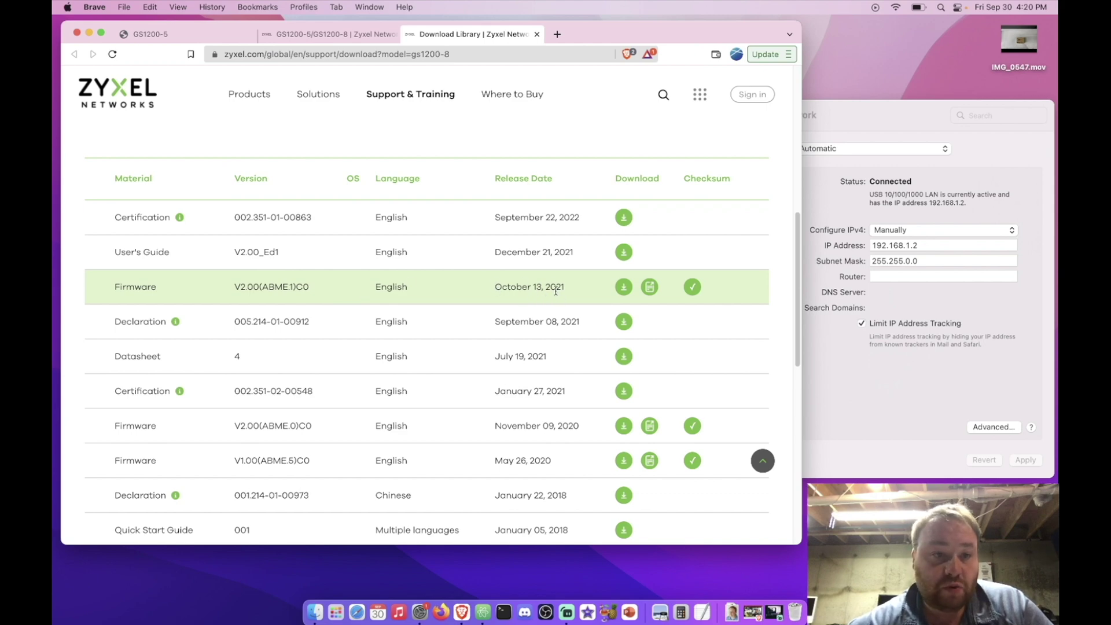
pyautogui.click(151, 34)
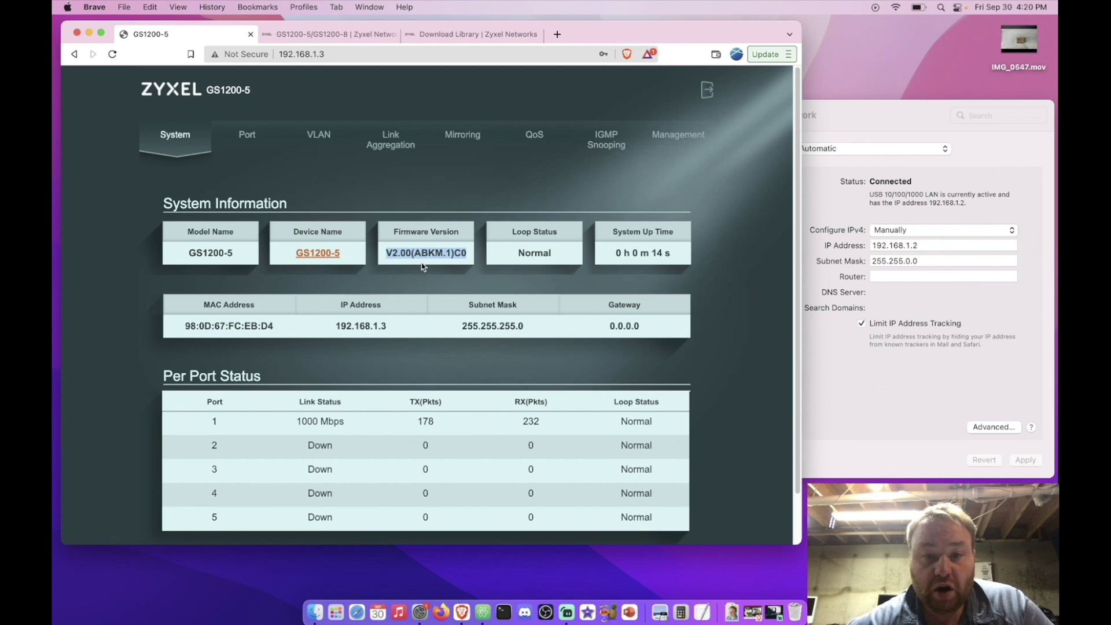
pyautogui.scroll(-2, 463, 278)
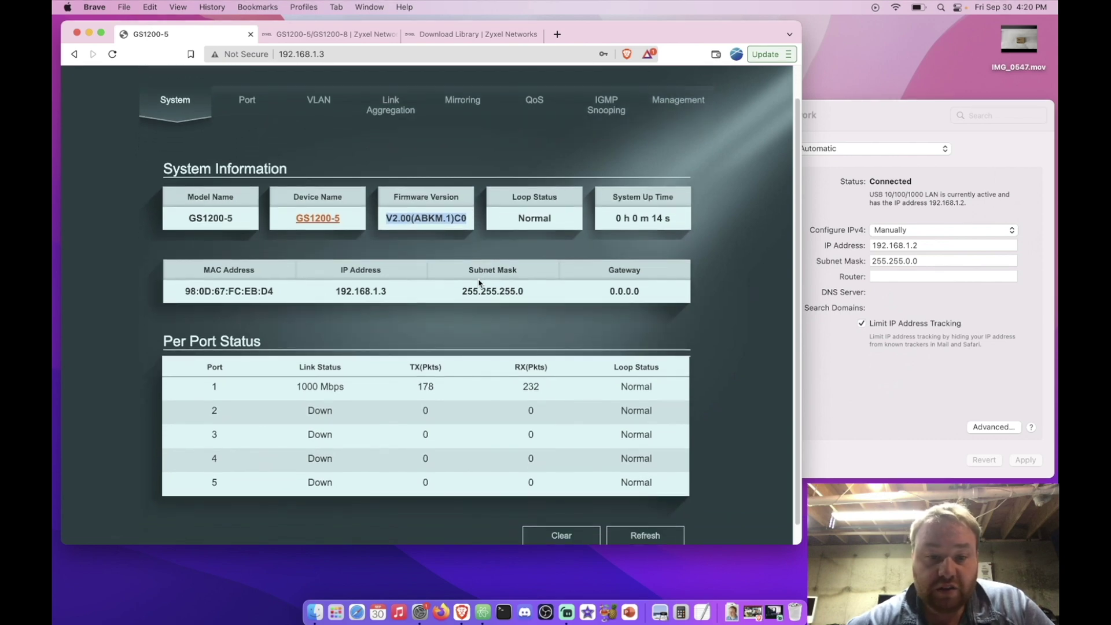
pyautogui.scroll(2, 479, 283)
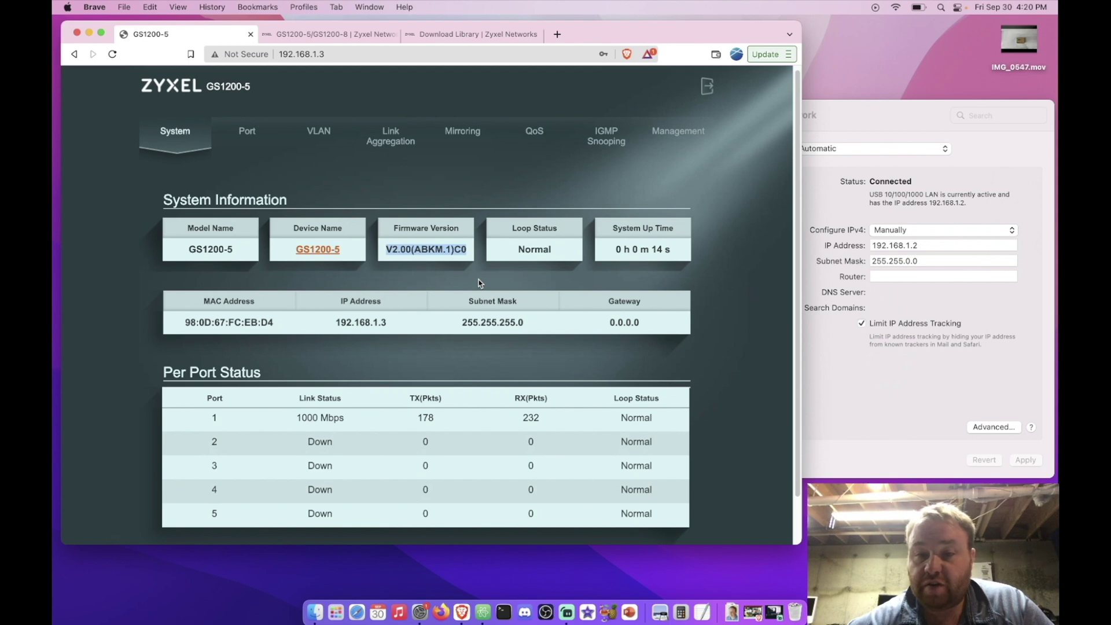
pyautogui.hotkey('ctrl', 'Tab')
pyautogui.hotkey('ctrl', 'Tab')
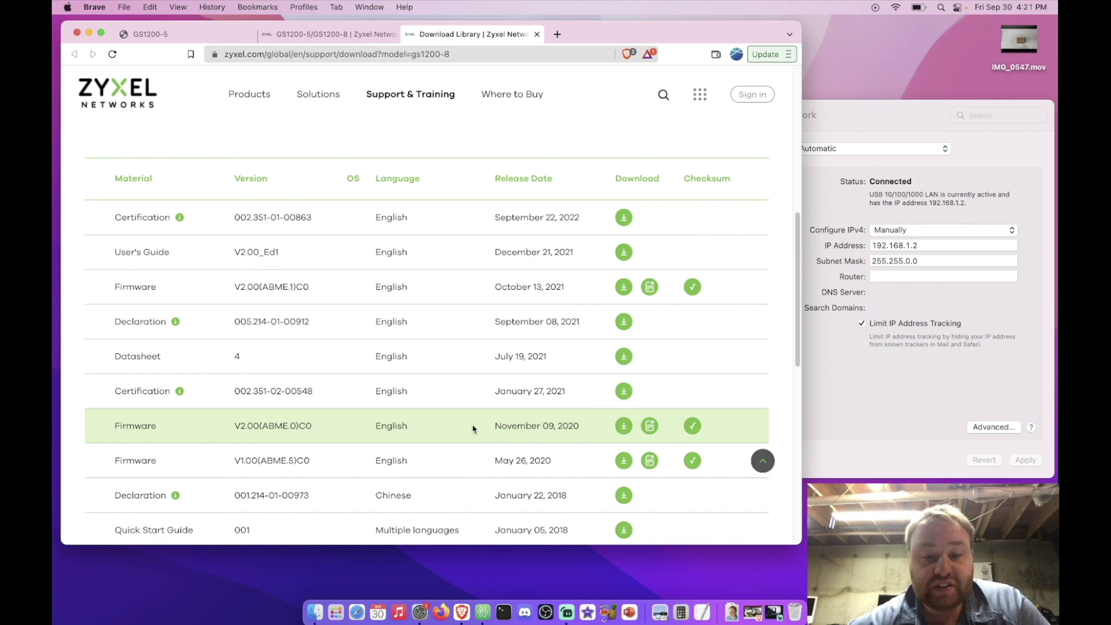
pyautogui.scroll(-1, 473, 429)
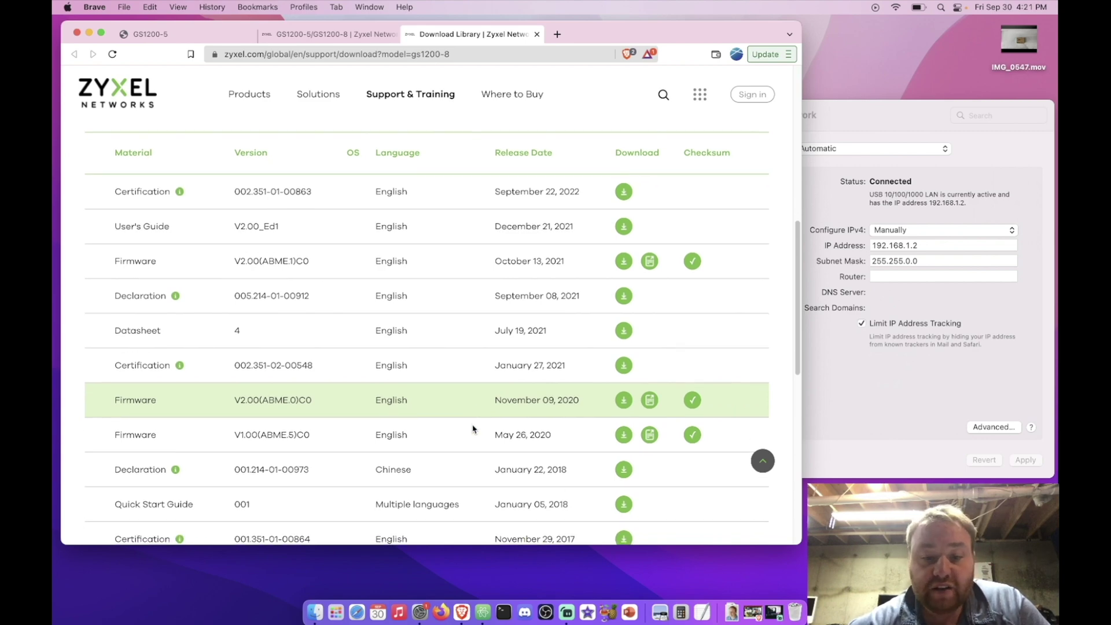
pyautogui.scroll(-3, 473, 429)
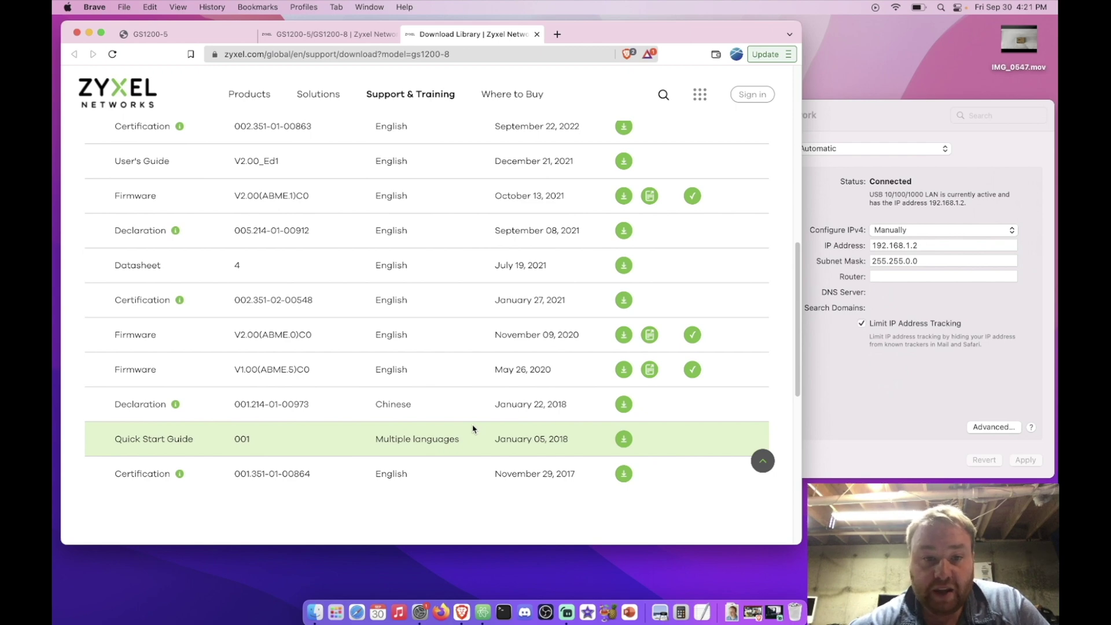
pyautogui.scroll(2, 472, 428)
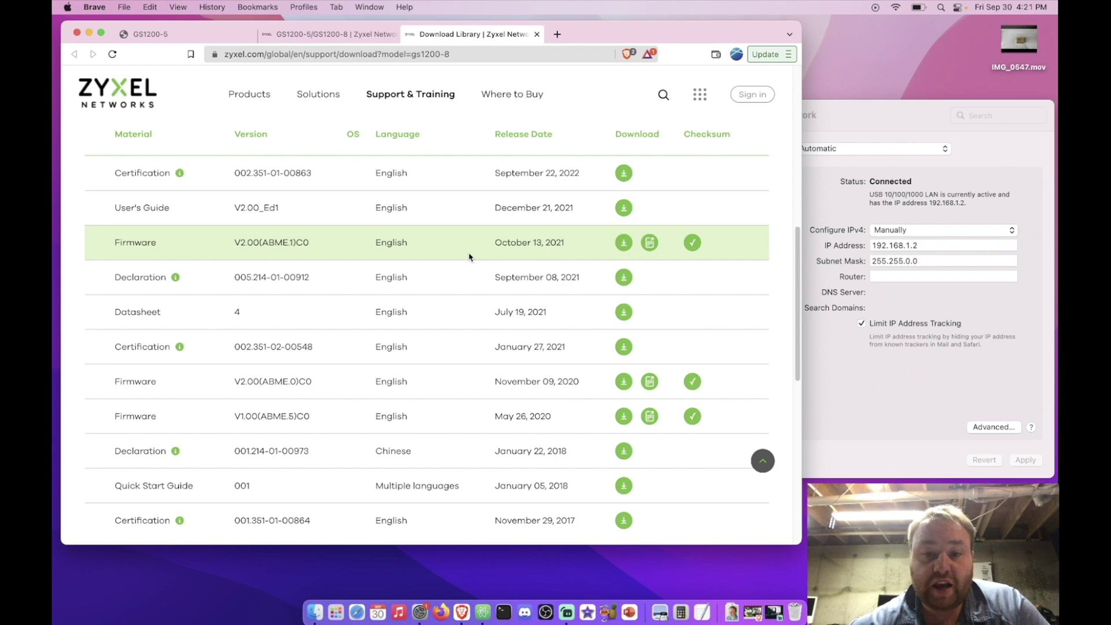
pyautogui.scroll(1, 469, 257)
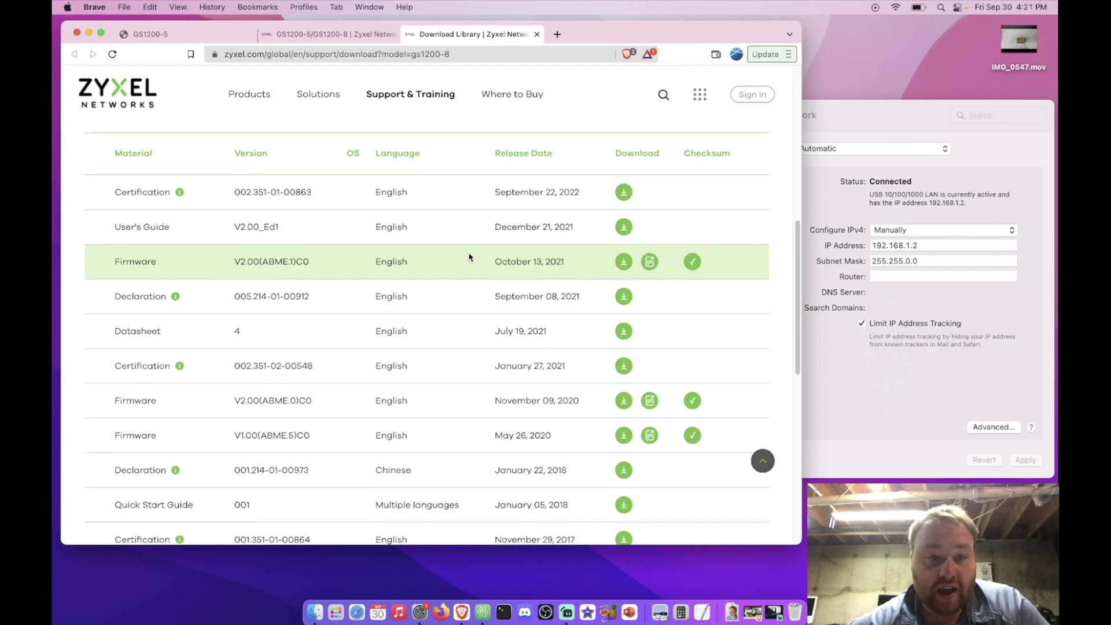